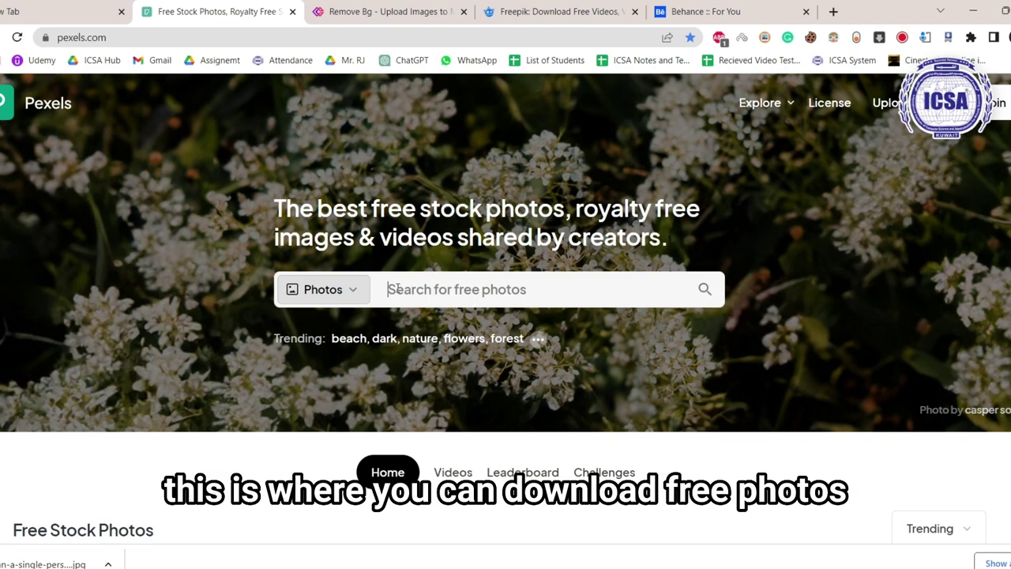
Step: Search Pexels for 'beach' photos, correcting the misspelled search word
scroll(396, 290, down, 2)
scroll(391, 281, down, 2)
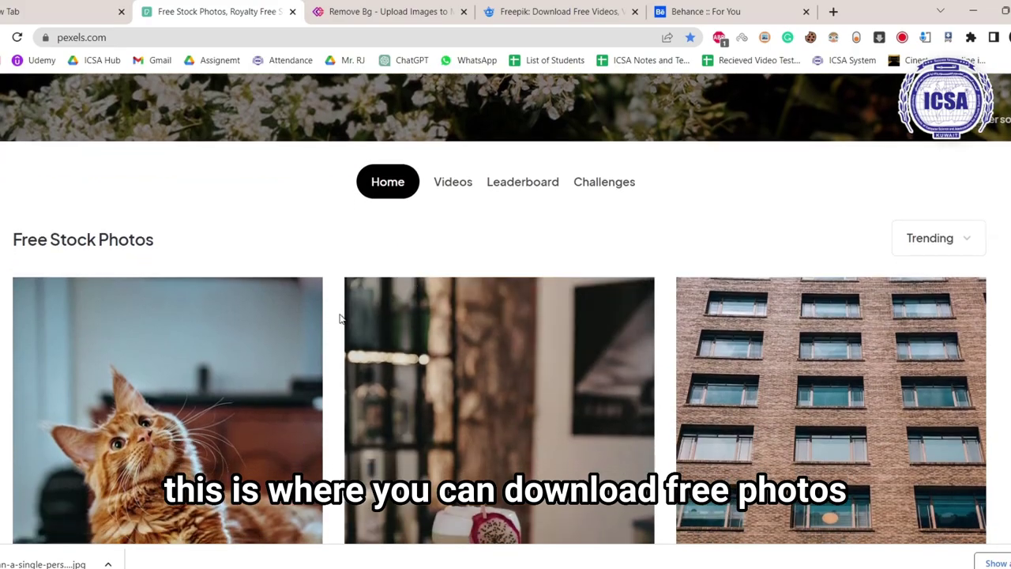
scroll(371, 316, down, 4)
scroll(345, 336, up, 3)
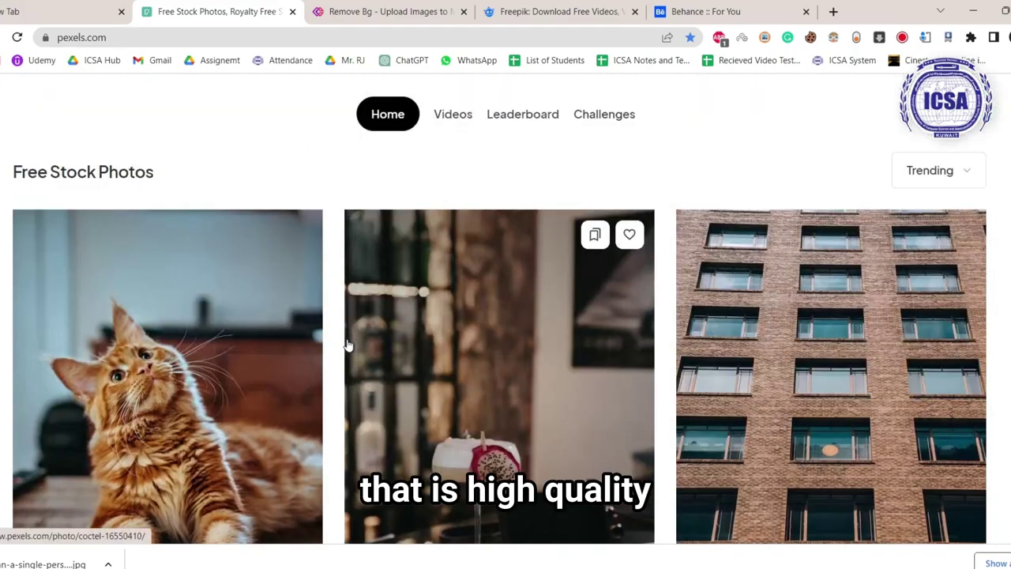
scroll(347, 348, up, 3)
scroll(347, 345, down, 3)
scroll(352, 345, up, 3)
scroll(356, 345, up, 2)
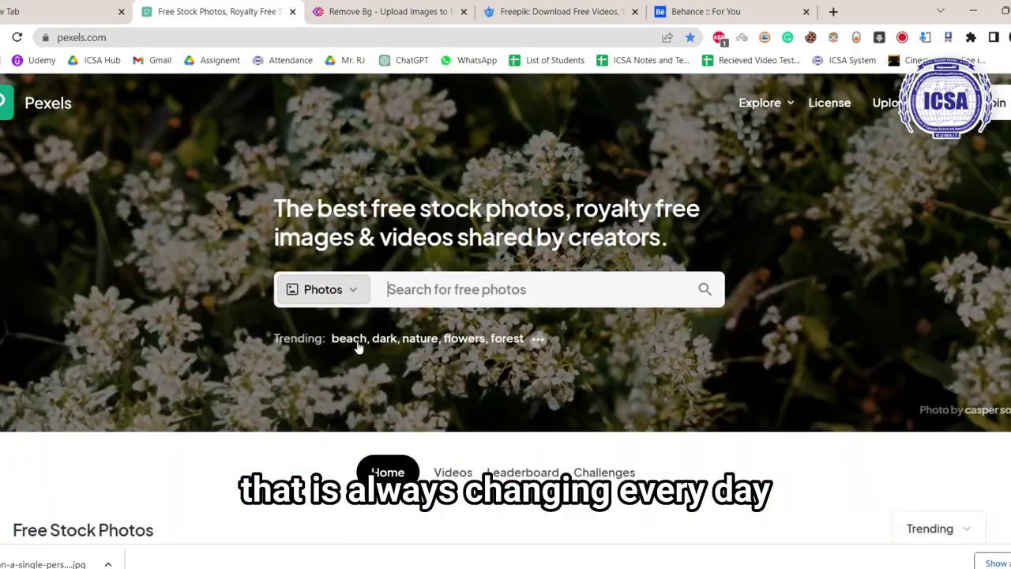
scroll(368, 359, down, 3)
scroll(373, 378, down, 6)
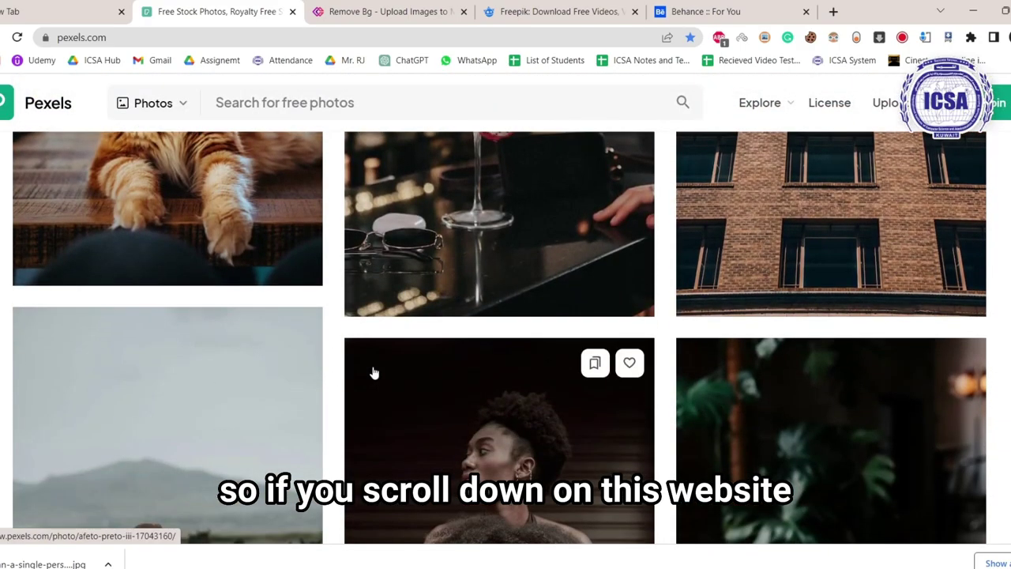
scroll(375, 372, up, 3)
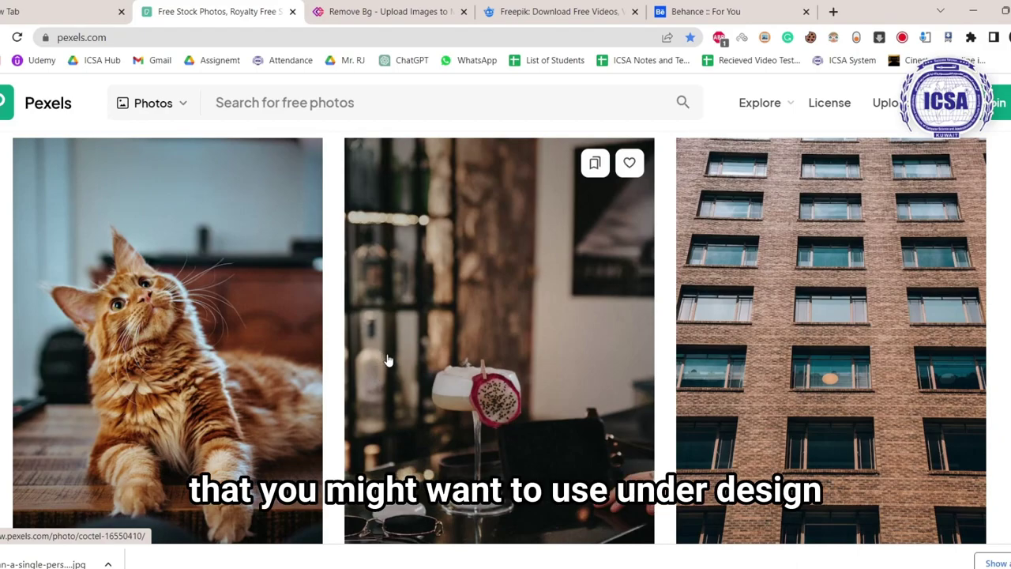
scroll(388, 360, up, 3)
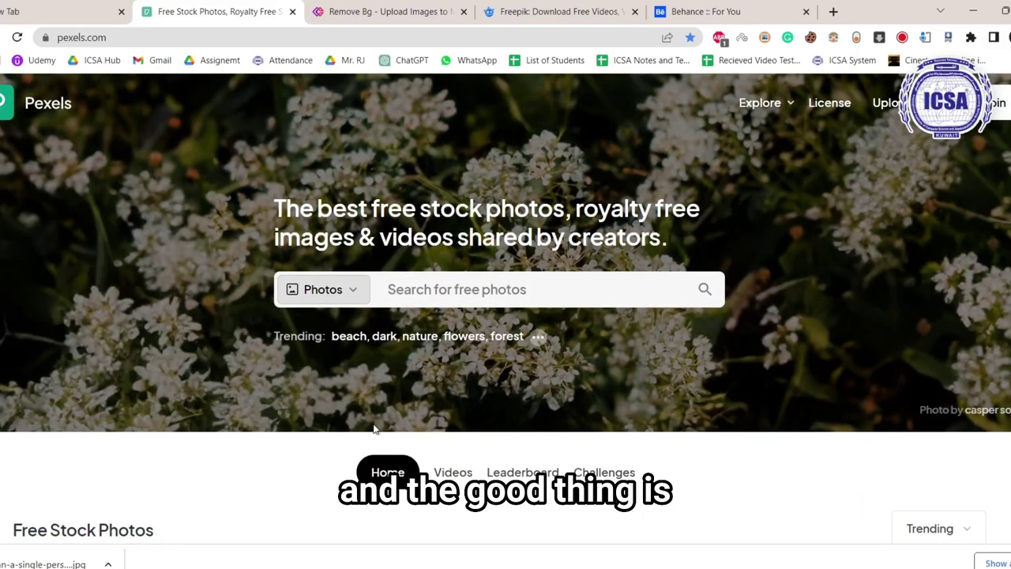
text(bach)
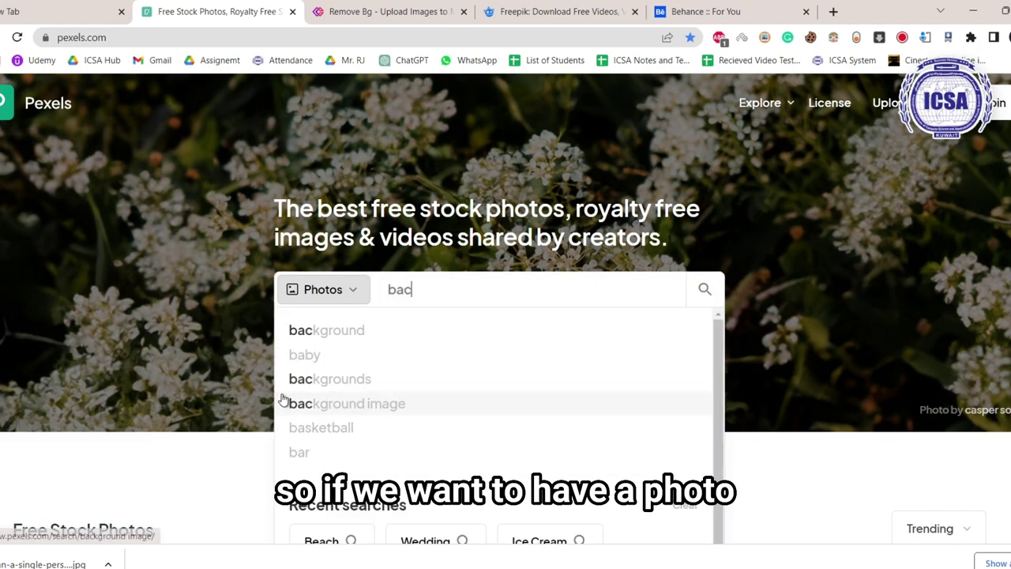
key(BackSpace)
key(BackSpace)
key(BackSpace)
text(each)
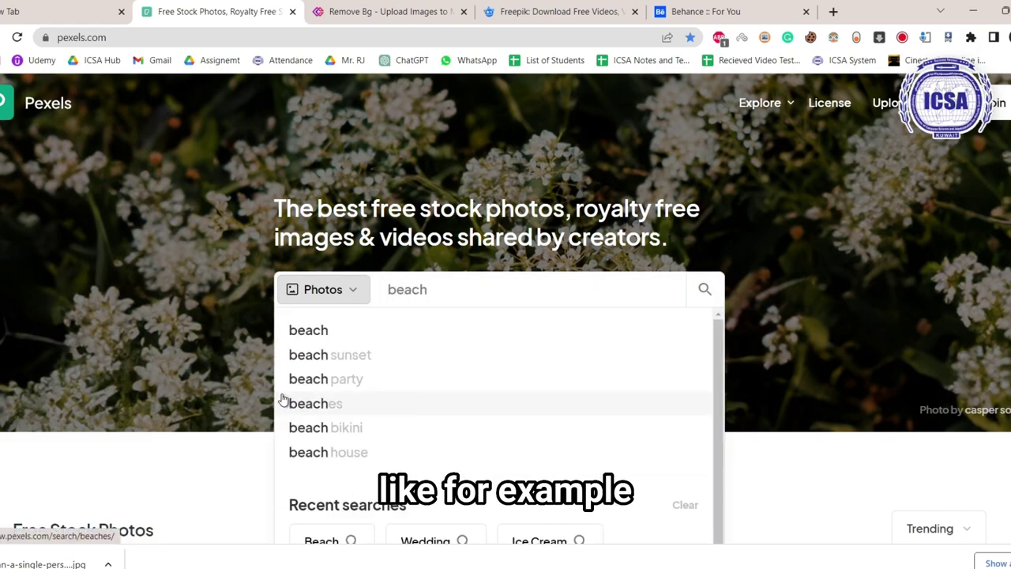
key(Return)
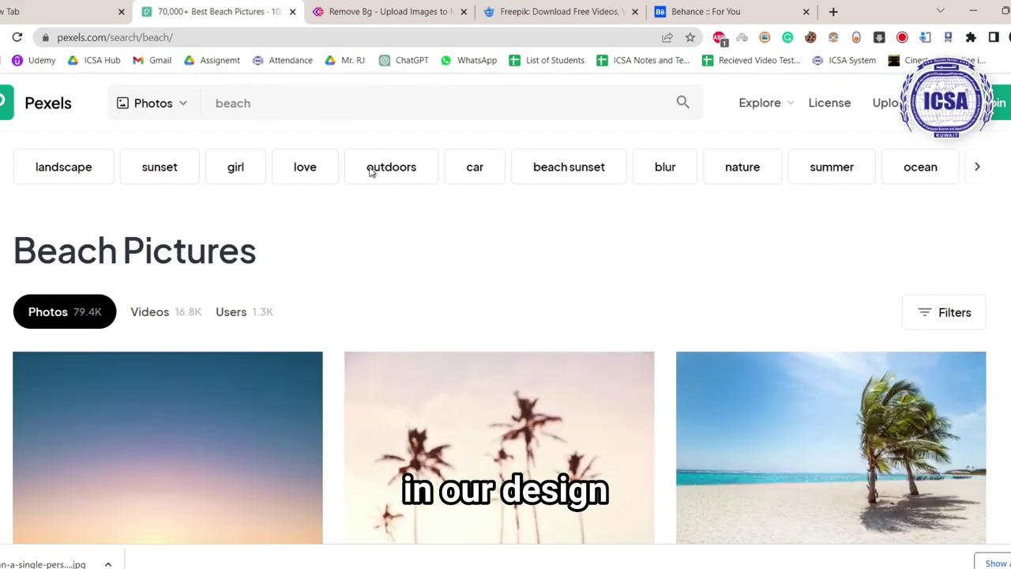
Step: Open the 'Scenic View of Ocean During Sunset' photo from the beach results
scroll(463, 277, down, 5)
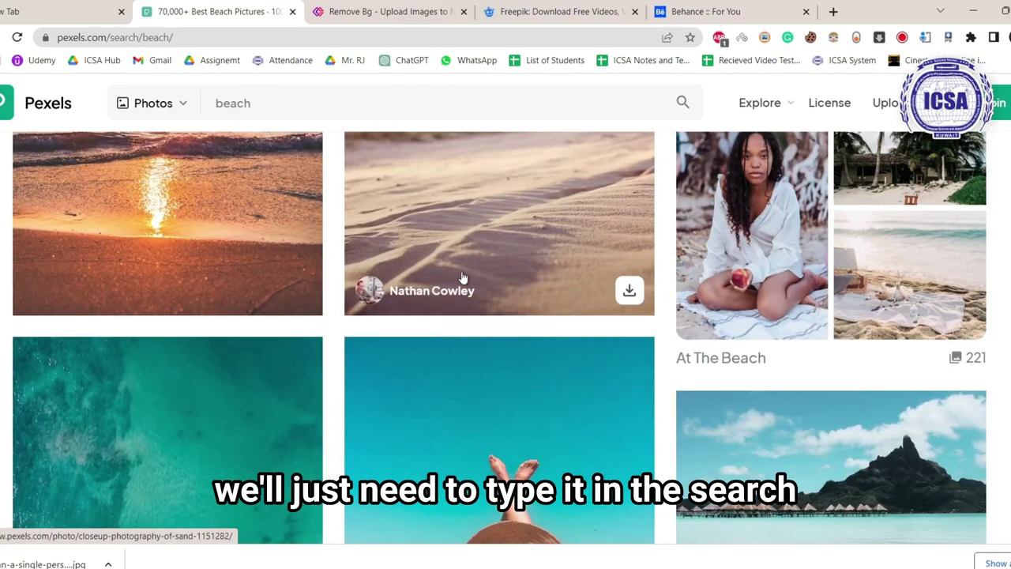
scroll(463, 277, up, 3)
scroll(217, 271, up, 1)
scroll(219, 316, down, 1)
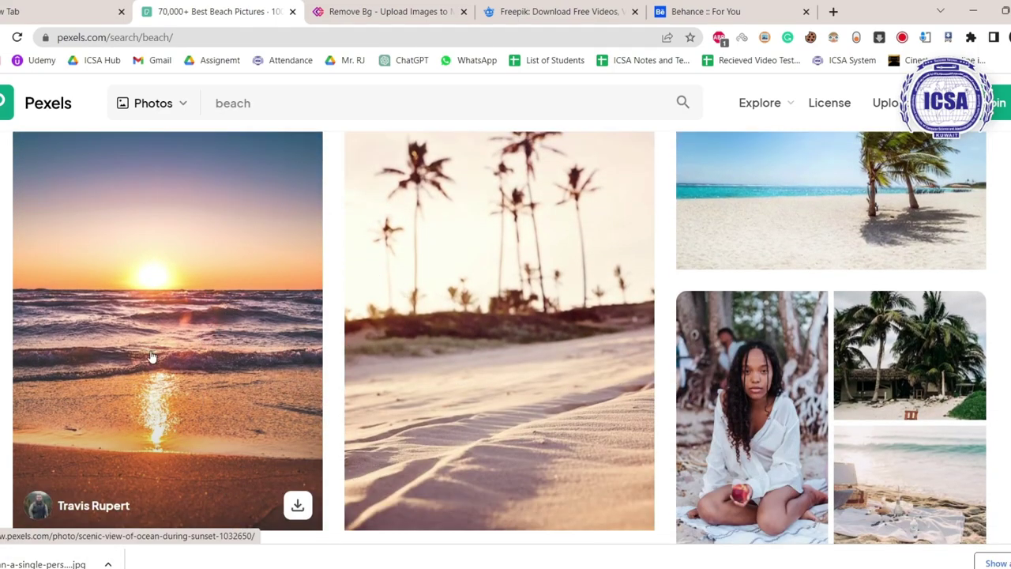
click(166, 353)
scroll(876, 87, down, 1)
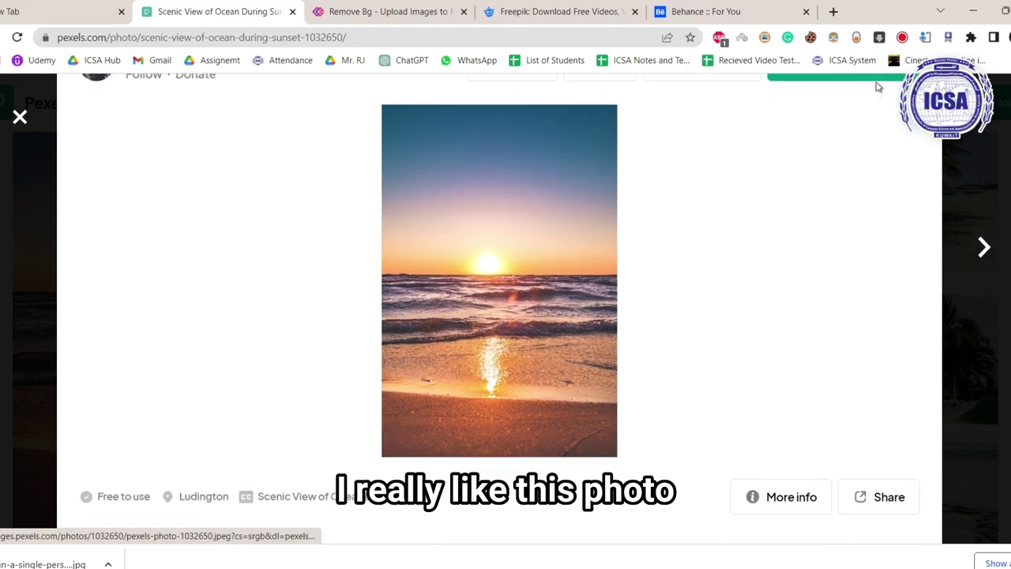
scroll(871, 163, up, 1)
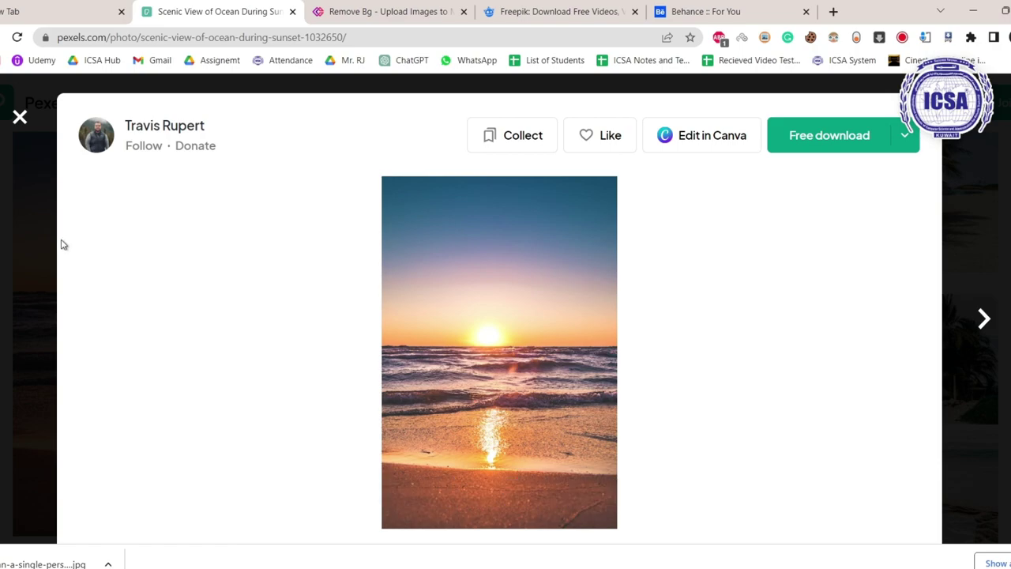
scroll(295, 283, down, 4)
scroll(322, 327, up, 3)
scroll(322, 327, up, 2)
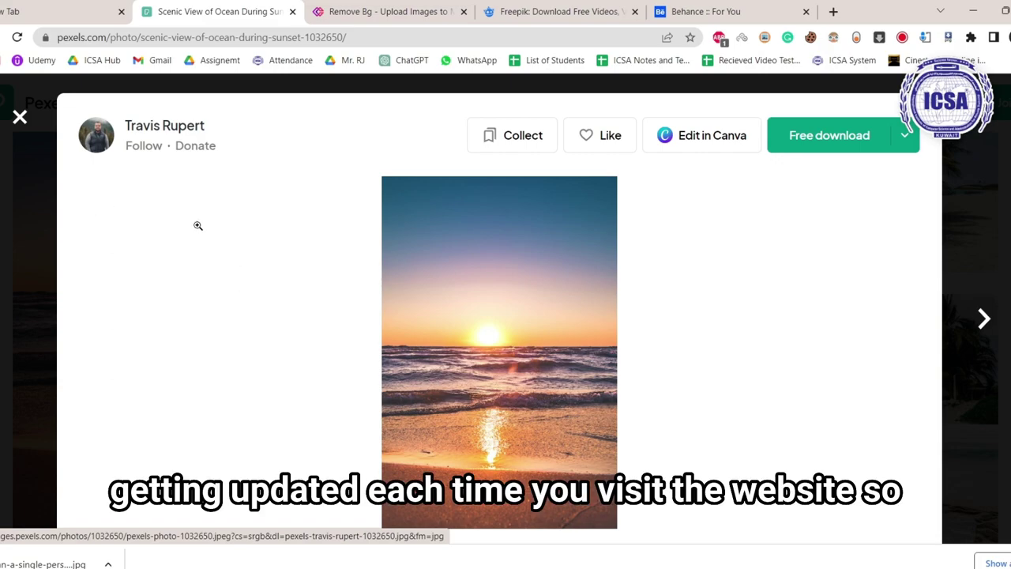
Step: Switch to the Remove Bg tab showing the erase.bg/upload page
click(355, 12)
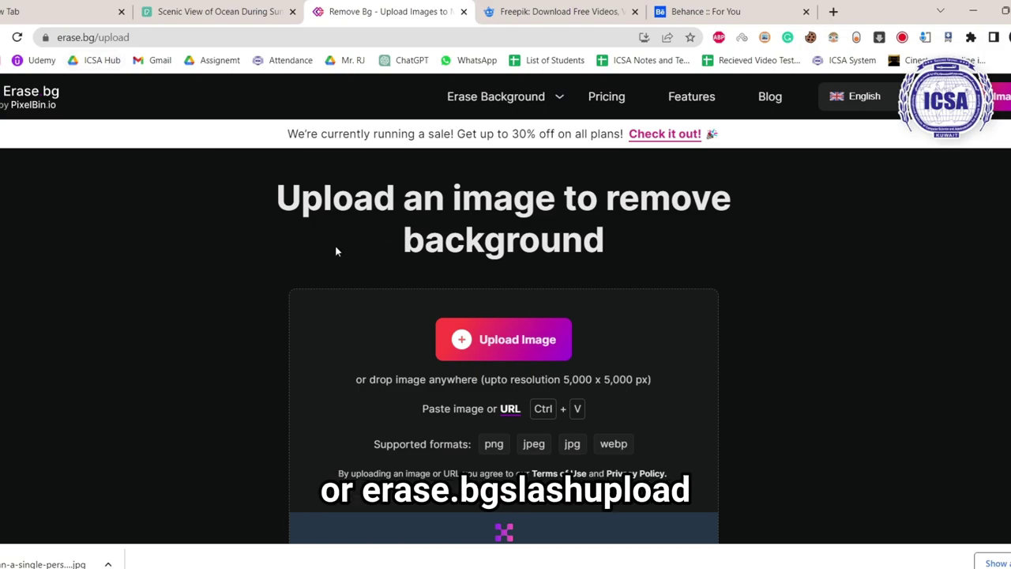
scroll(339, 261, down, 1)
scroll(339, 263, up, 1)
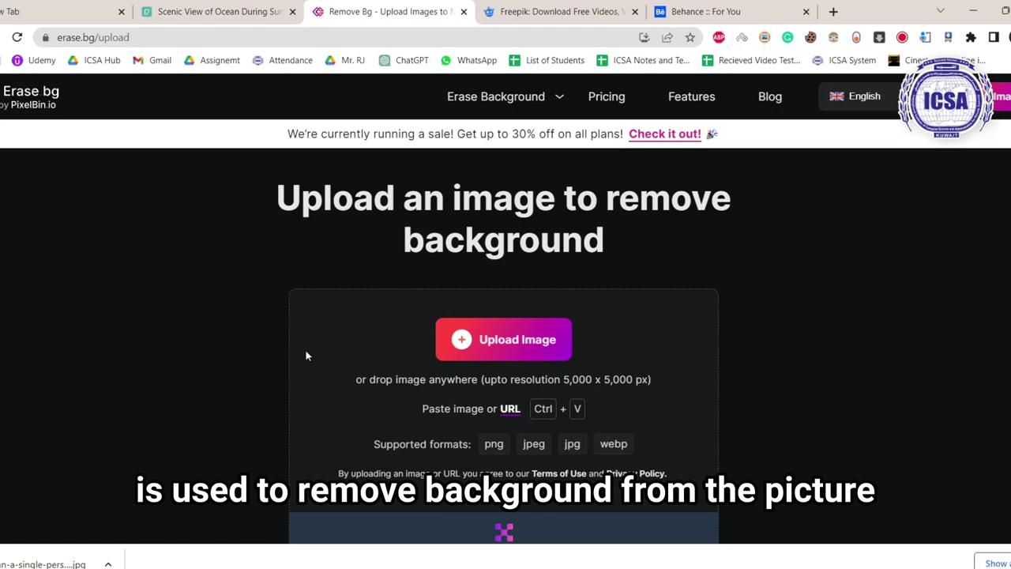
scroll(572, 357, down, 1)
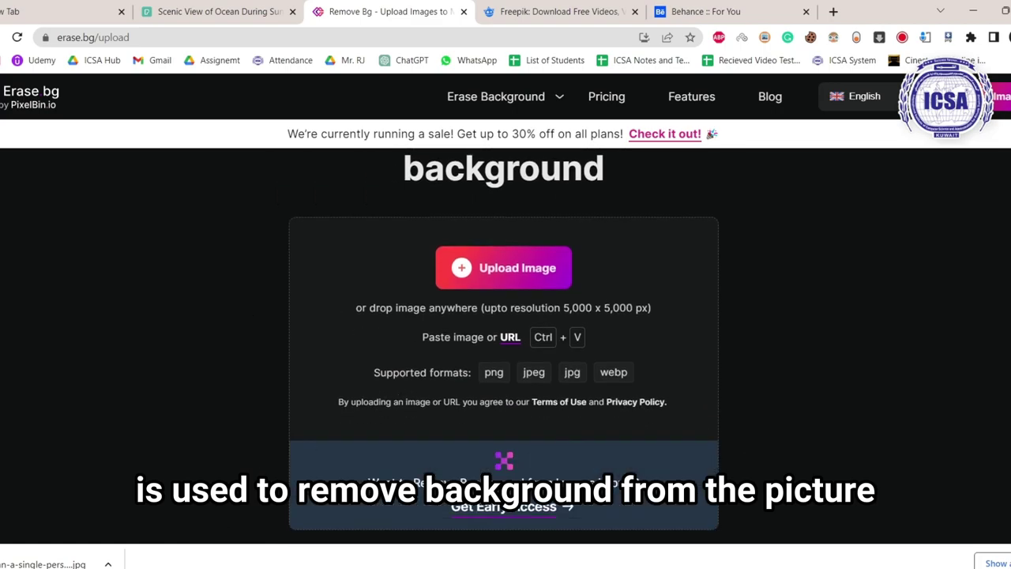
Step: Open Can-a-single-person-own-a-firm-in-India.jpg from Downloads in the photo viewer
click(72, 530)
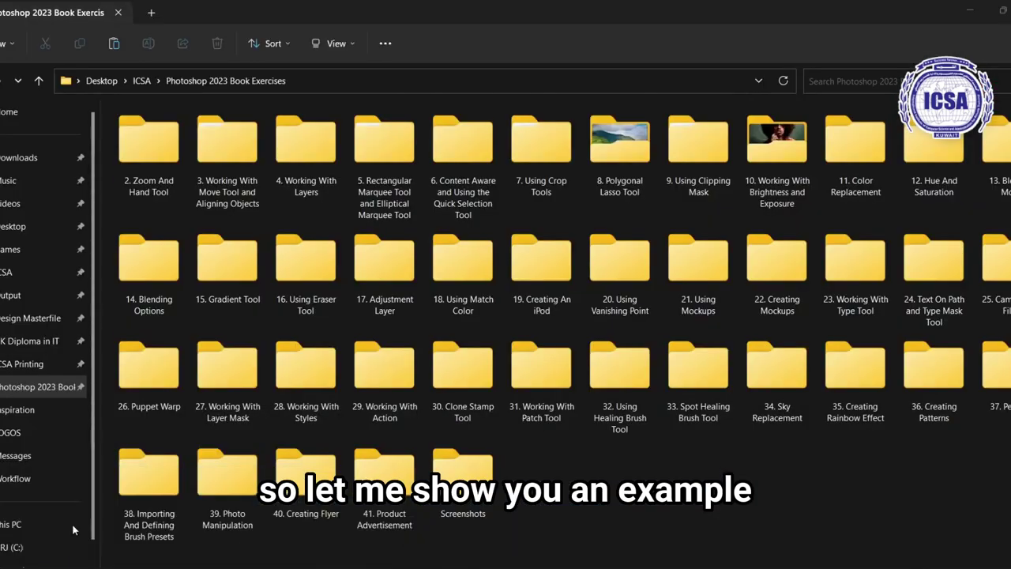
click(31, 157)
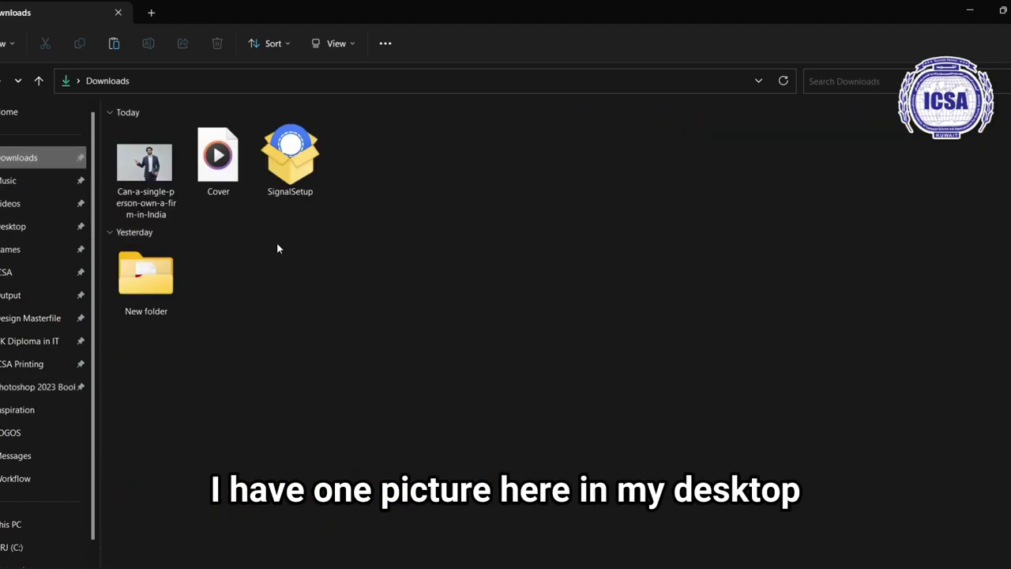
double_click(143, 176)
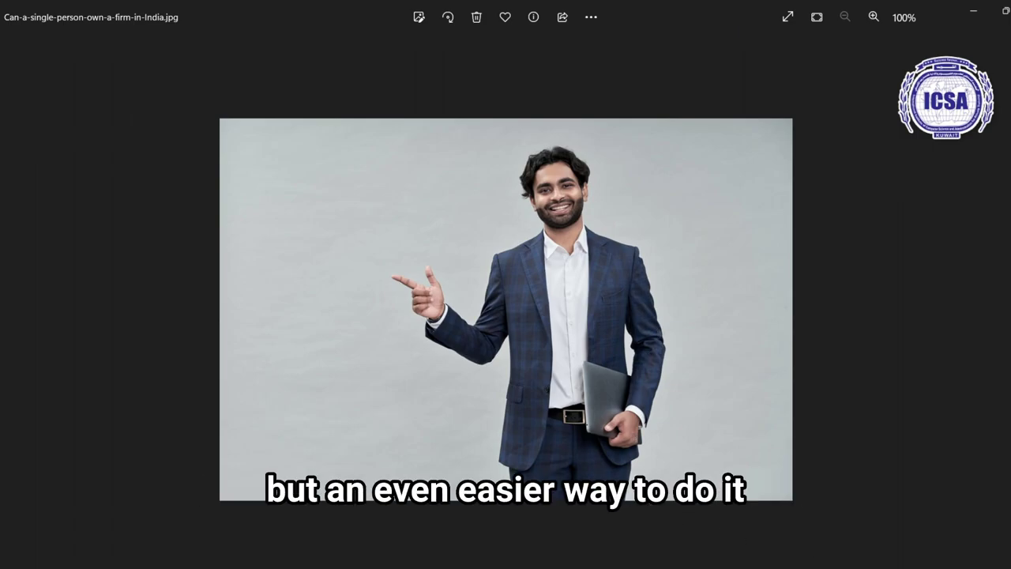
Step: Upload the portrait photo to Erase.bg for background removal
click(782, 534)
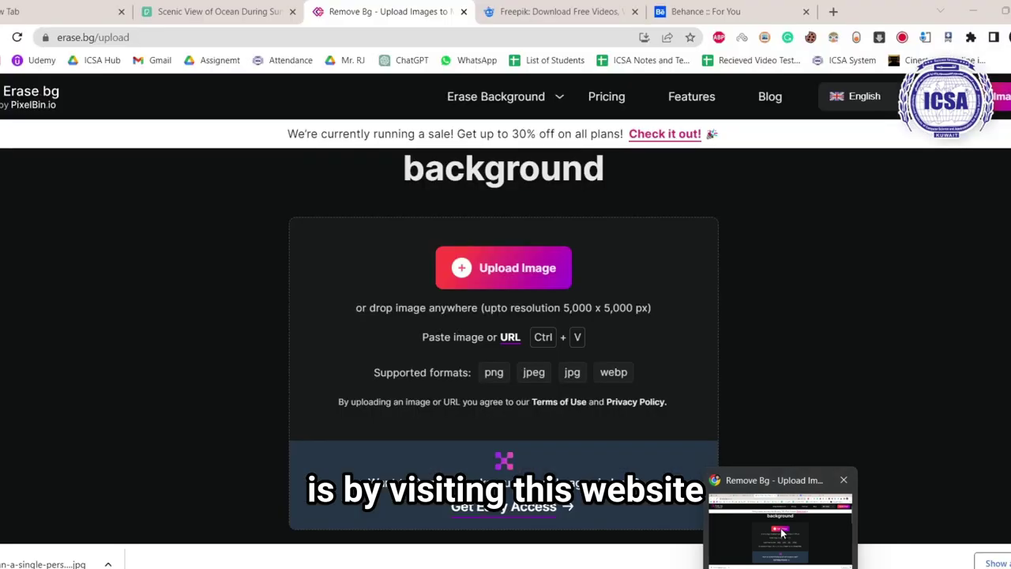
scroll(406, 280, up, 1)
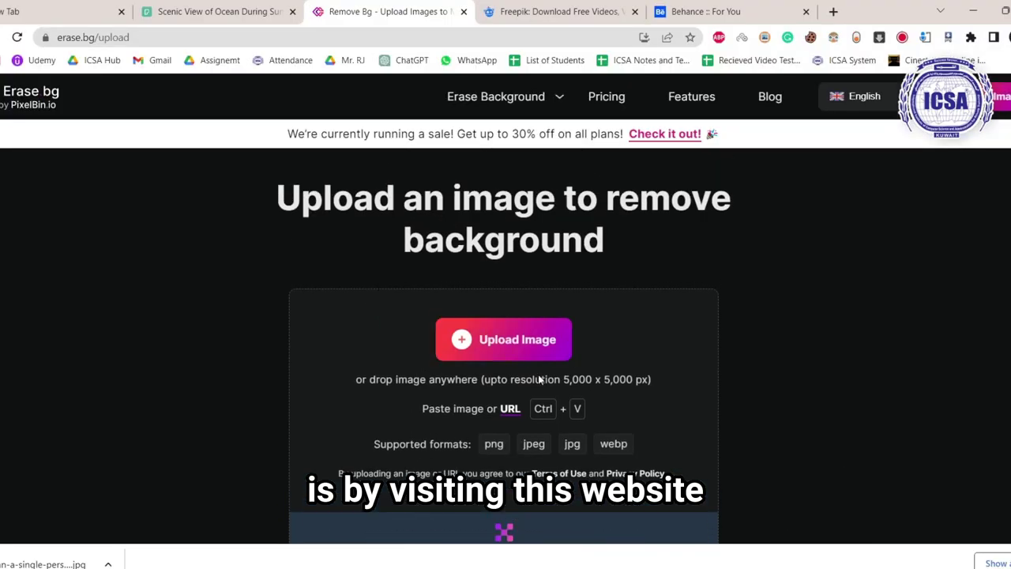
click(479, 348)
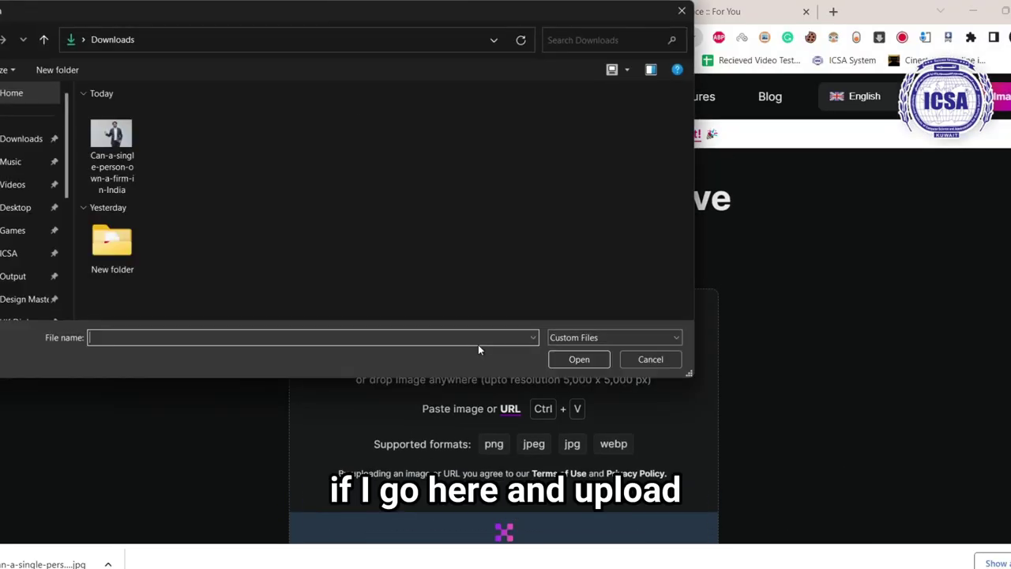
double_click(112, 136)
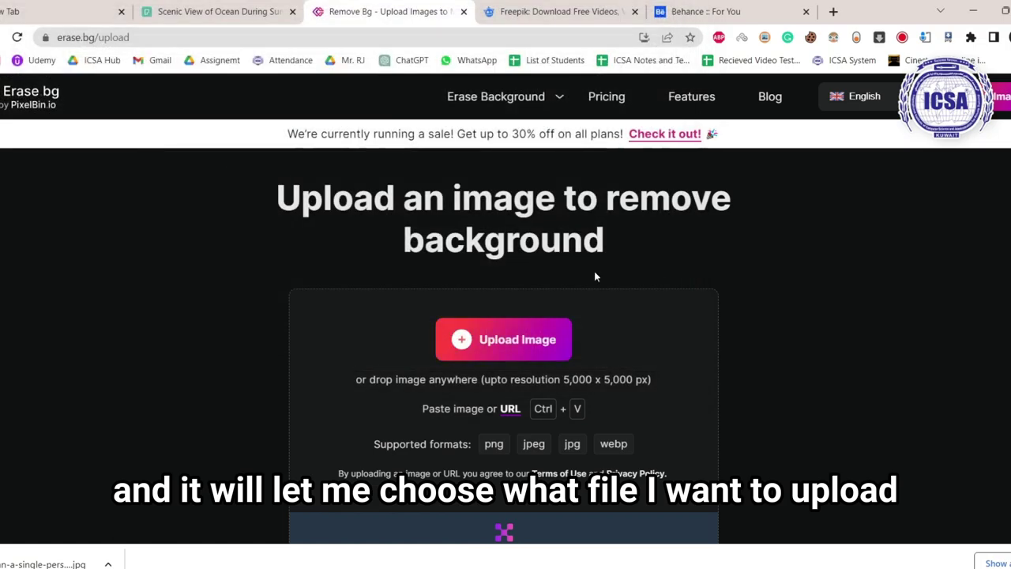
Step: Download the background-free result at original size and open the PNG
scroll(740, 344, down, 2)
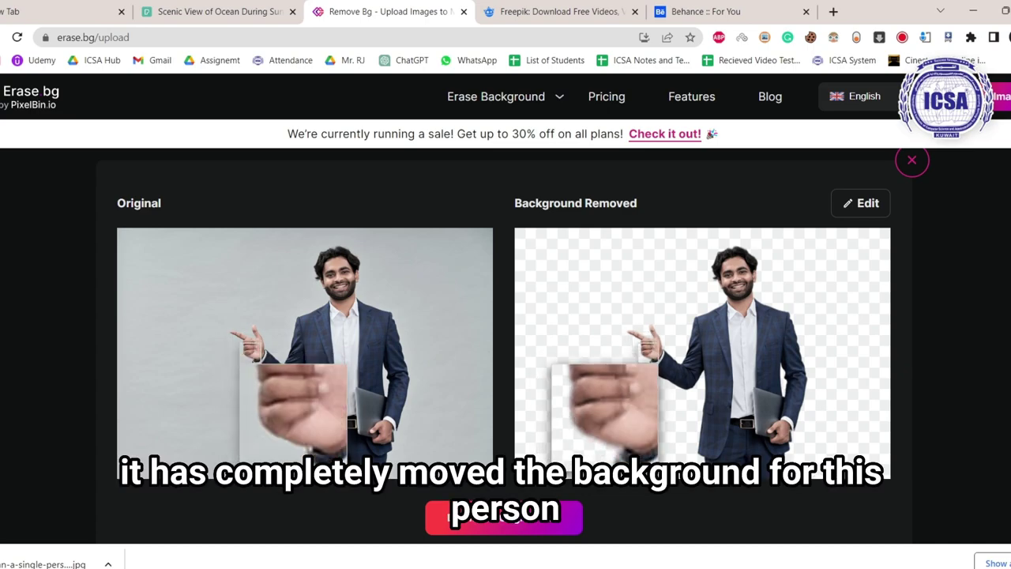
scroll(506, 379, down, 2)
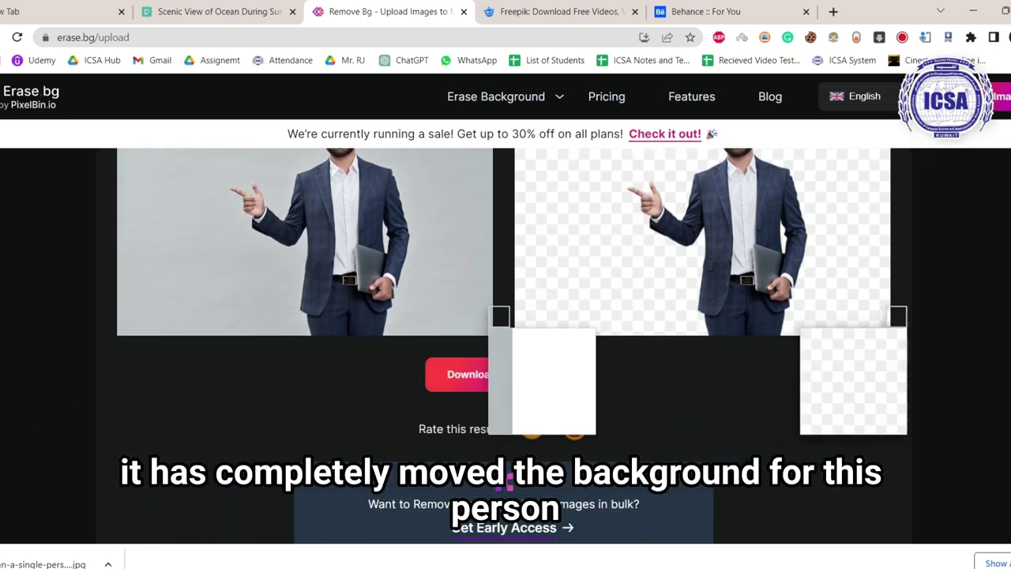
click(515, 381)
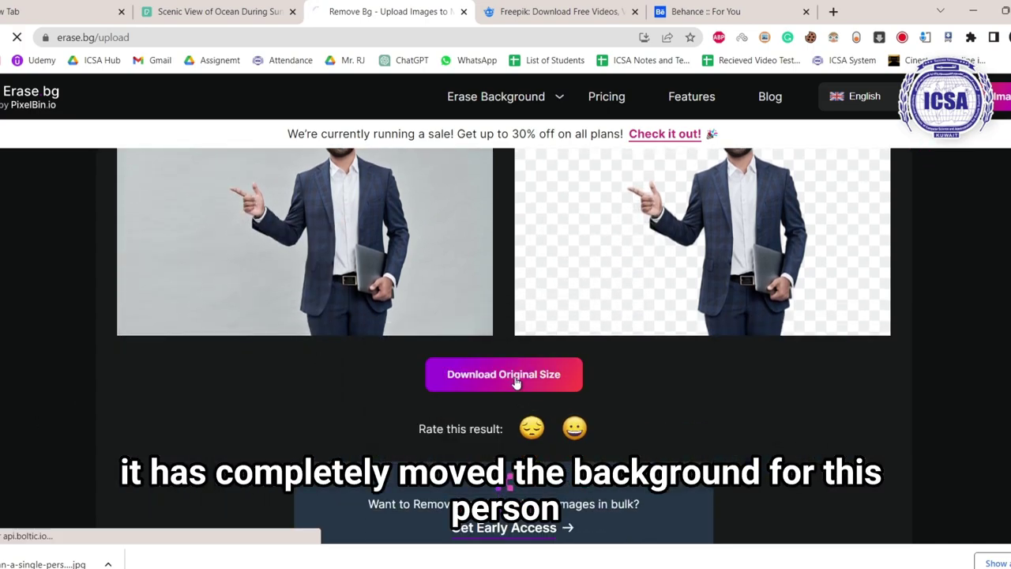
click(118, 564)
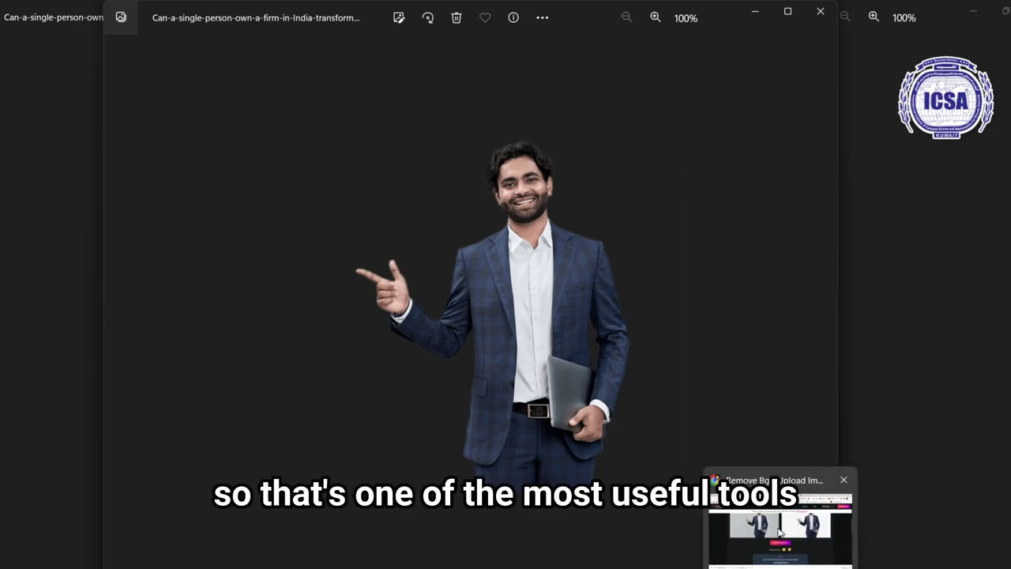
Step: Return from the Photos cutout to the Erase.bg Upload Image page in Chrome
click(766, 525)
scroll(455, 365, up, 5)
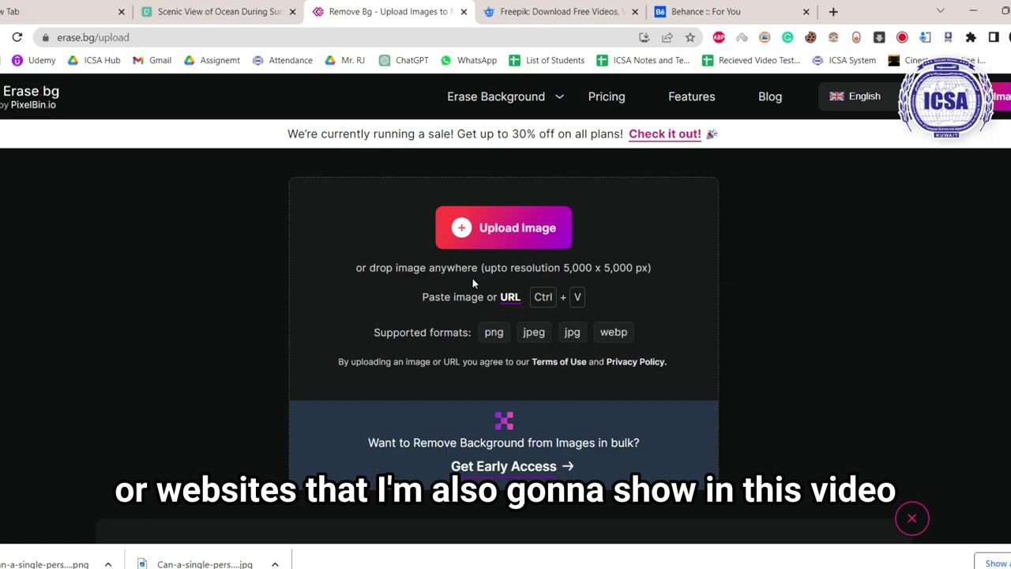
Step: Open the Freepik tab, close the Google sign-in popup, and browse the homepage categories
click(521, 10)
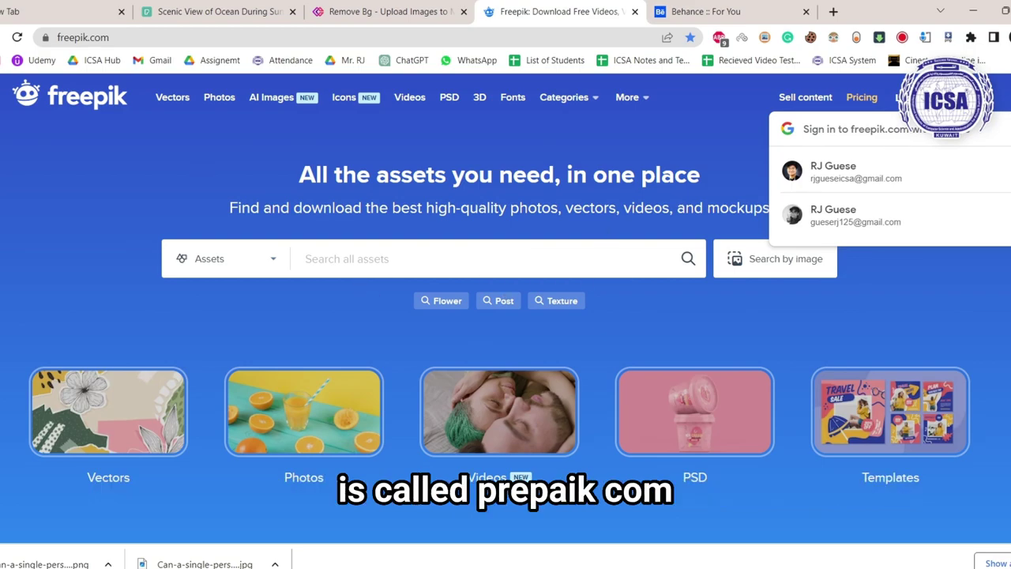
click(482, 252)
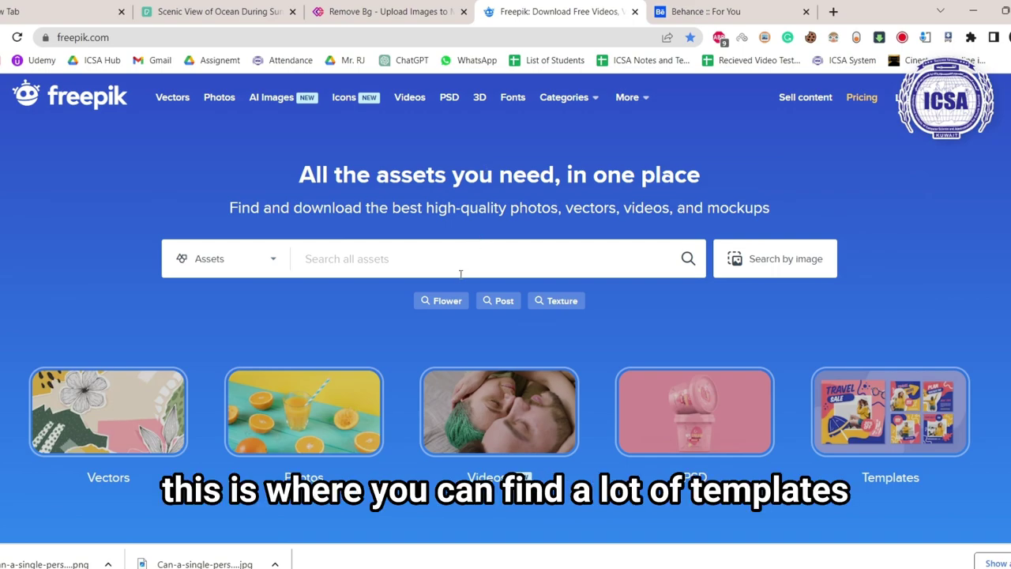
scroll(214, 302, down, 6)
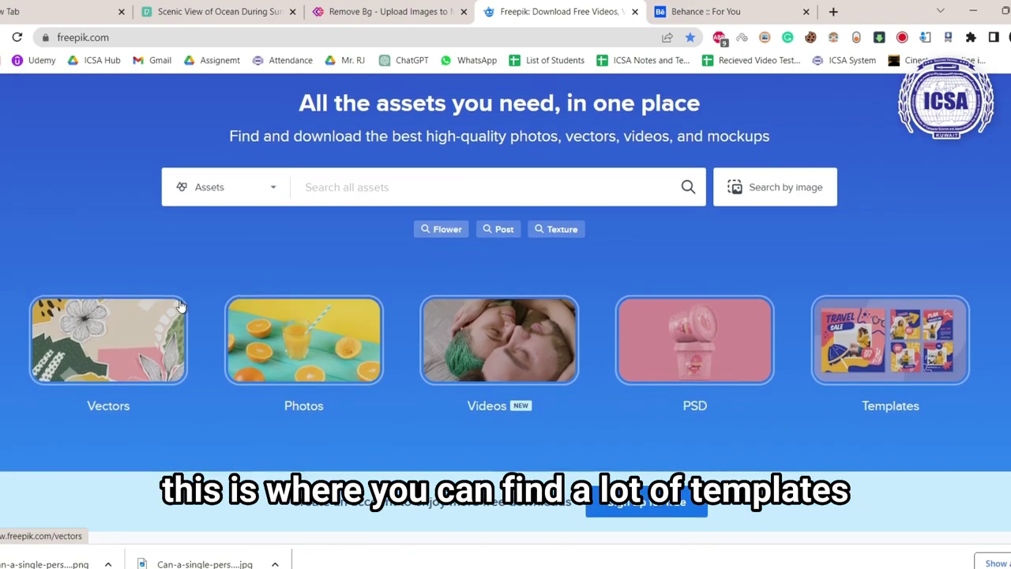
scroll(212, 284, down, 6)
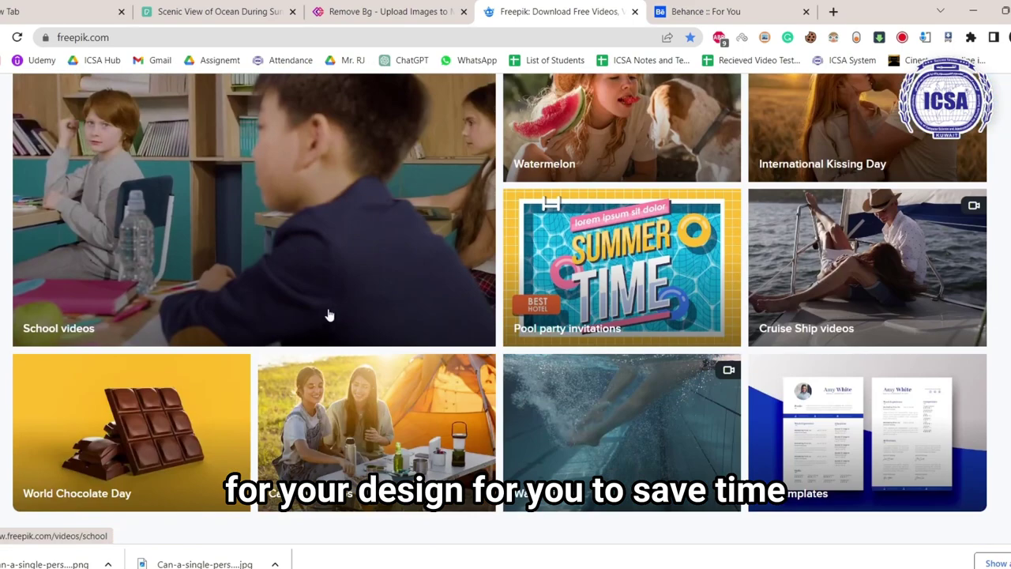
scroll(201, 290, down, 3)
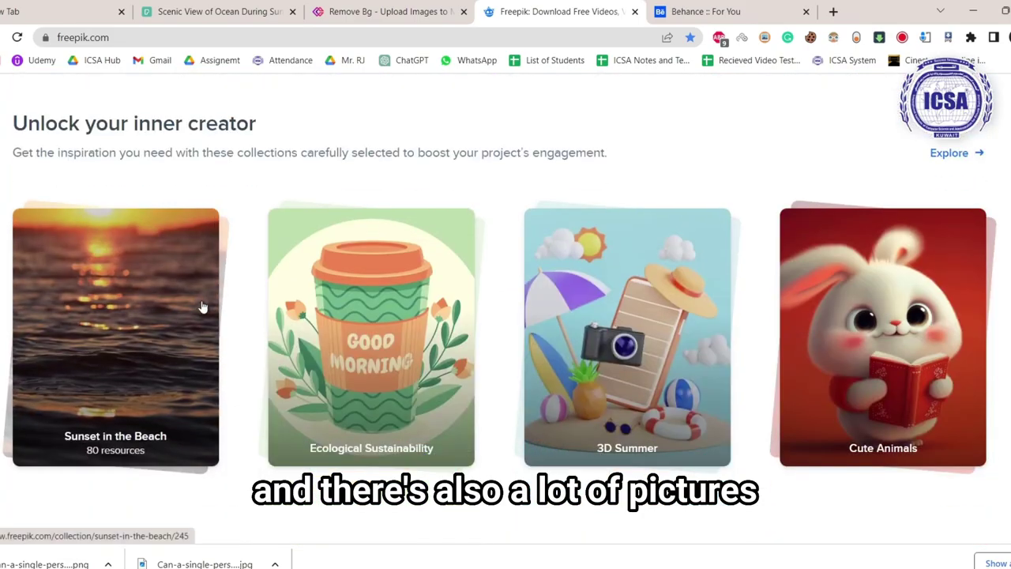
scroll(209, 306, down, 4)
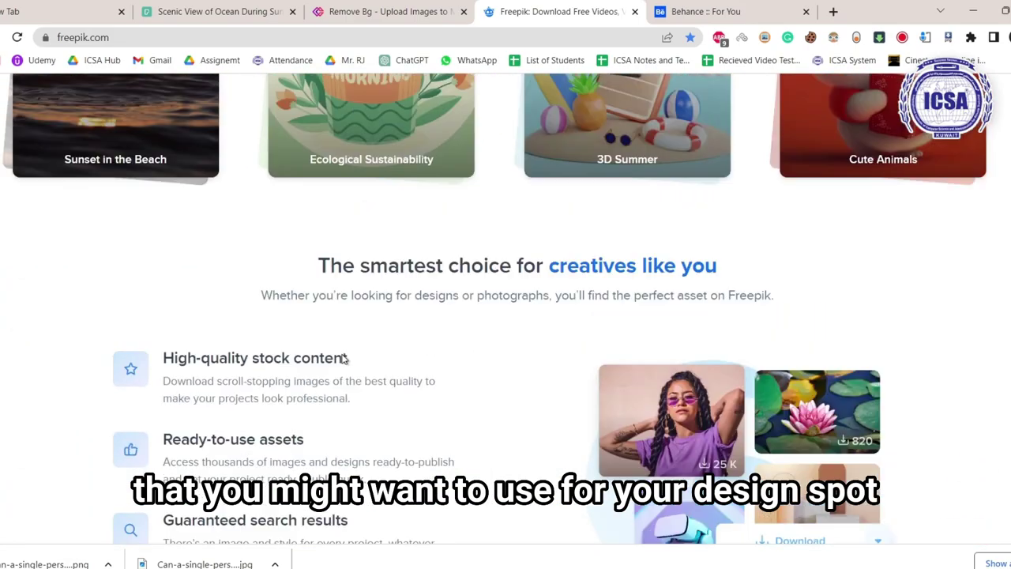
scroll(345, 360, up, 16)
scroll(351, 339, up, 3)
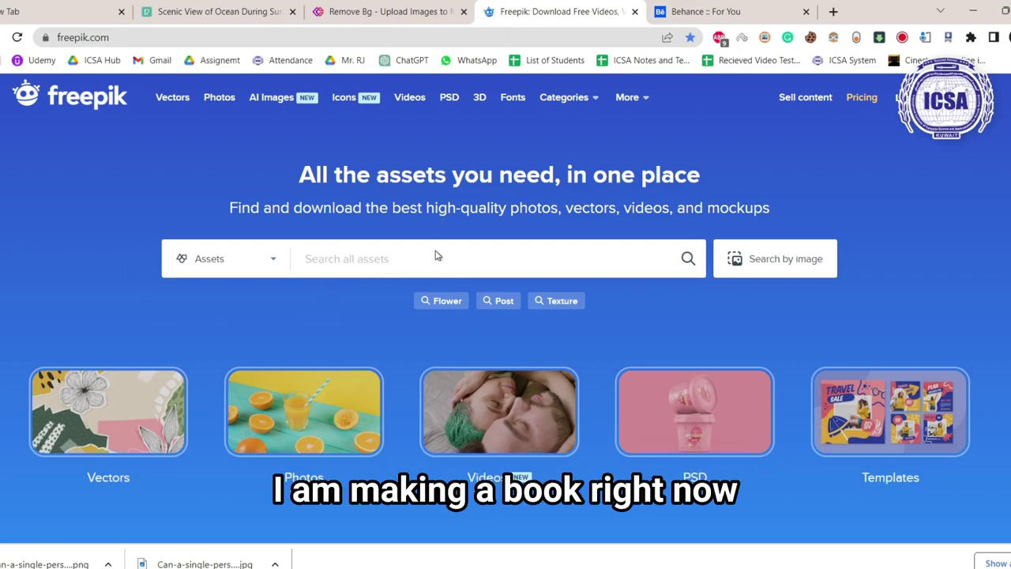
Step: Search Freepik for 'book mockup', fixing the misspelled term
click(358, 257)
text(b)
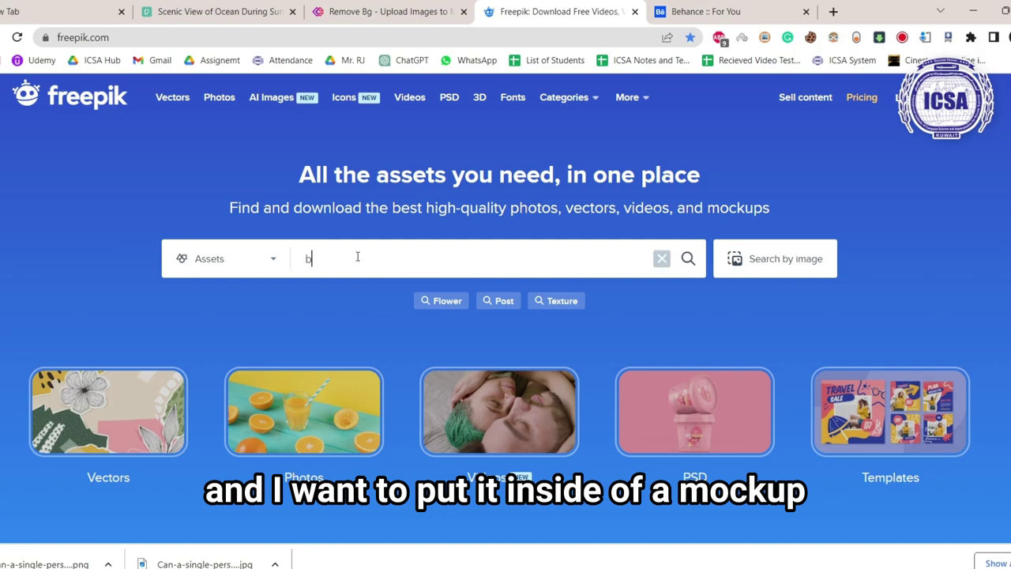
text(ook moke)
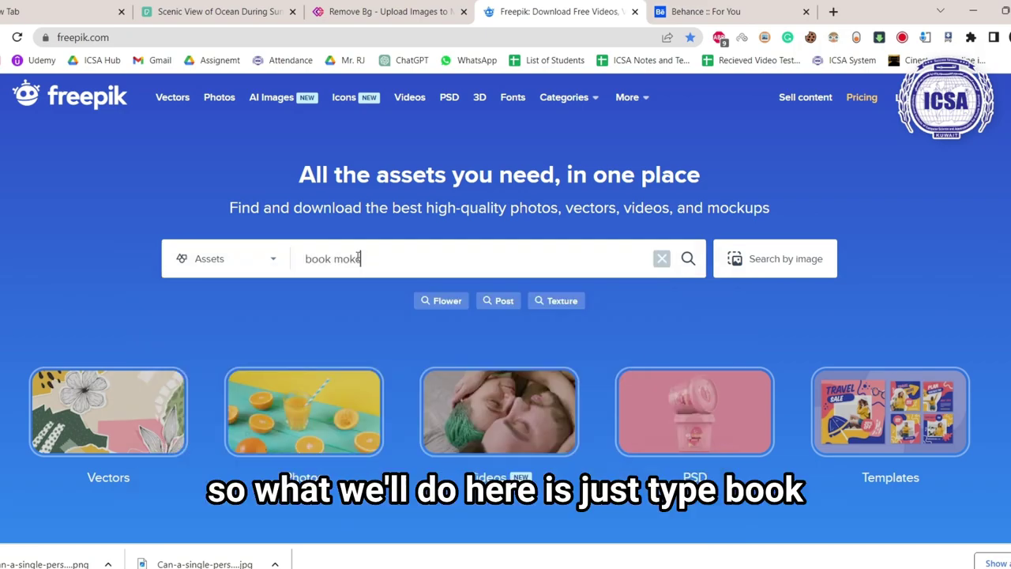
key(BackSpace)
key(BackSpace)
text(ckup)
key(Return)
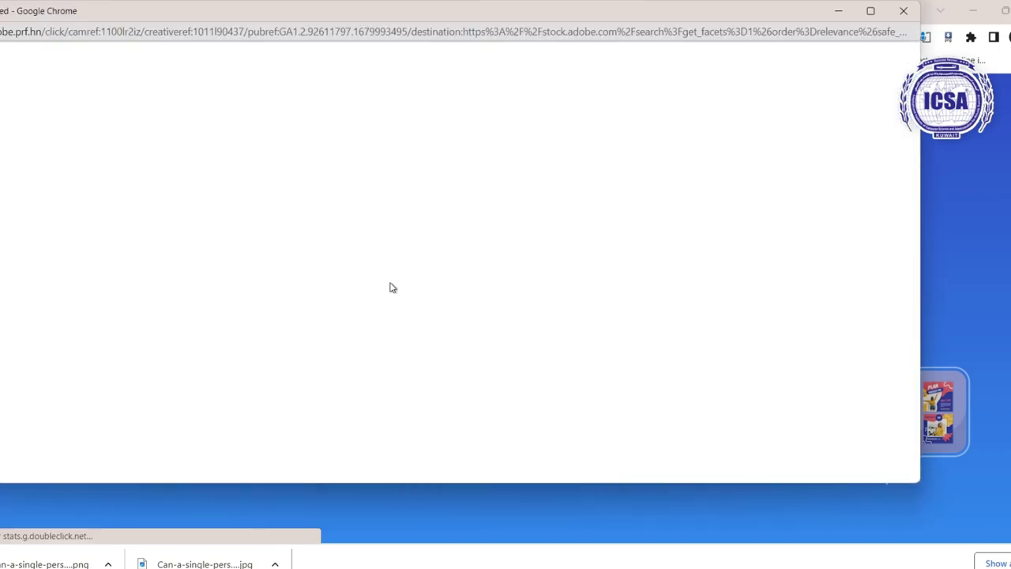
Step: Close the advertising popup and look through the book mockup results
click(903, 12)
scroll(654, 299, down, 5)
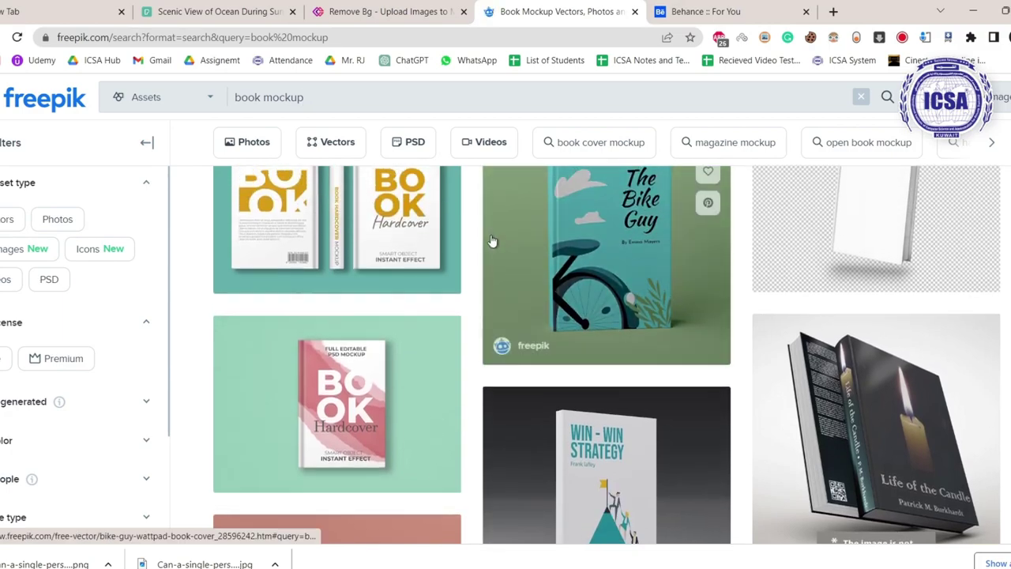
scroll(491, 241, up, 1)
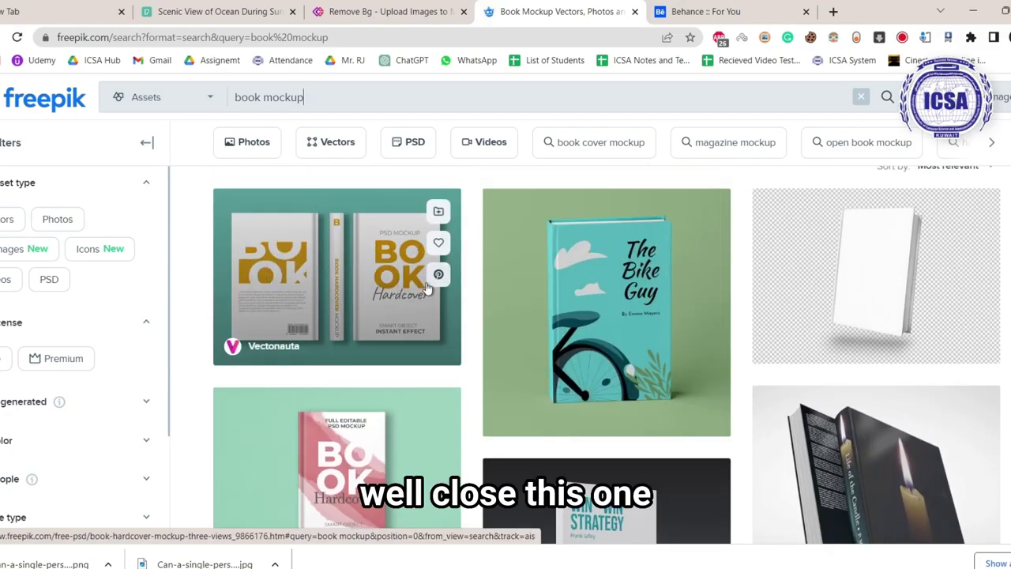
scroll(430, 292, down, 4)
scroll(438, 297, up, 3)
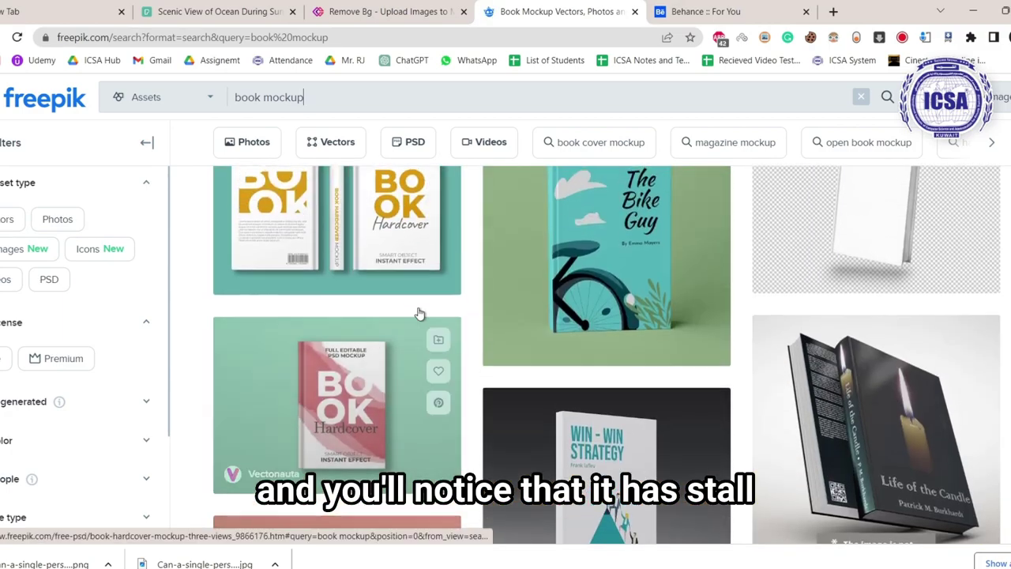
scroll(395, 316, up, 2)
scroll(535, 334, down, 6)
scroll(590, 335, up, 3)
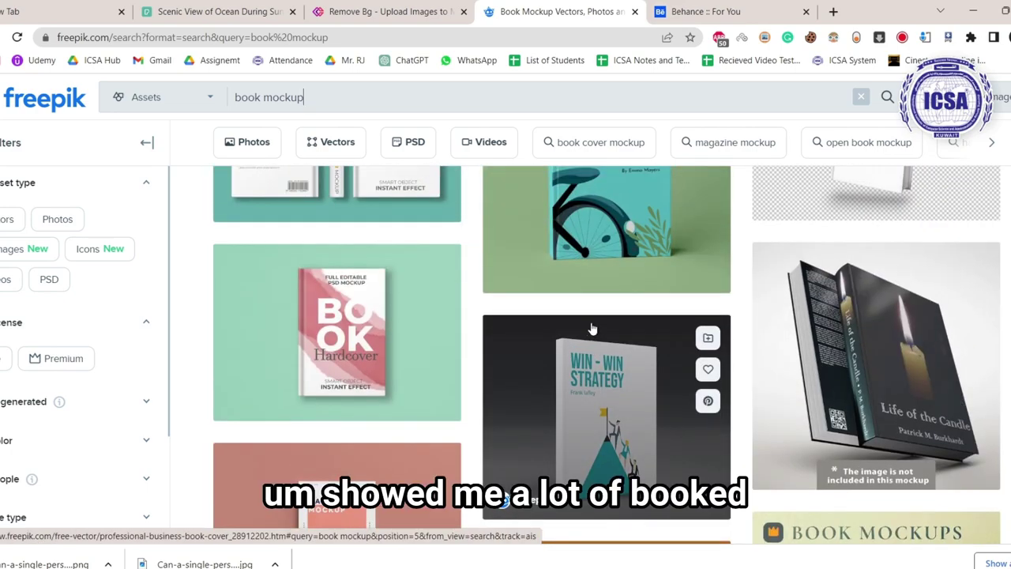
scroll(593, 329, down, 1)
scroll(261, 308, up, 8)
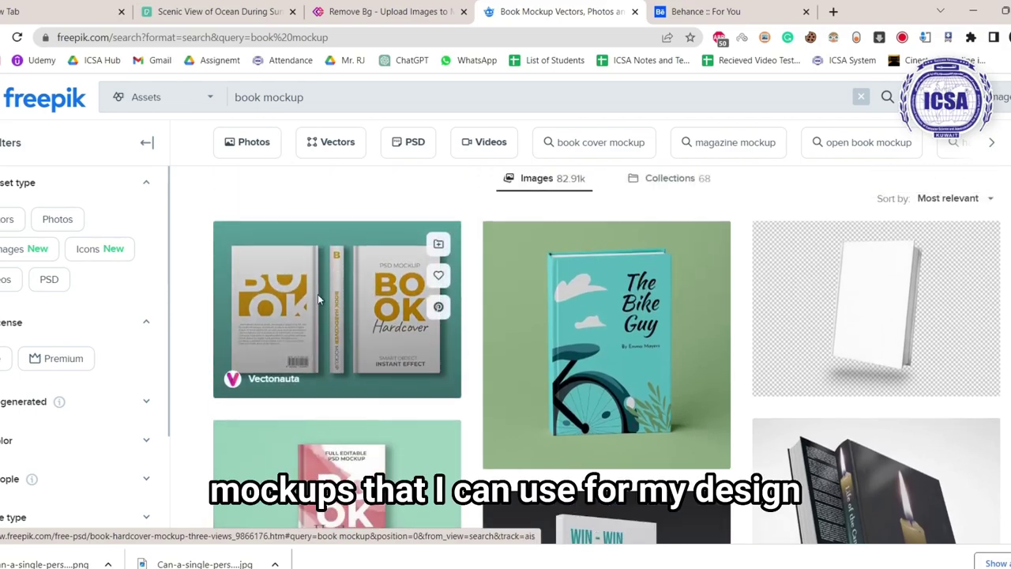
scroll(31, 367, down, 2)
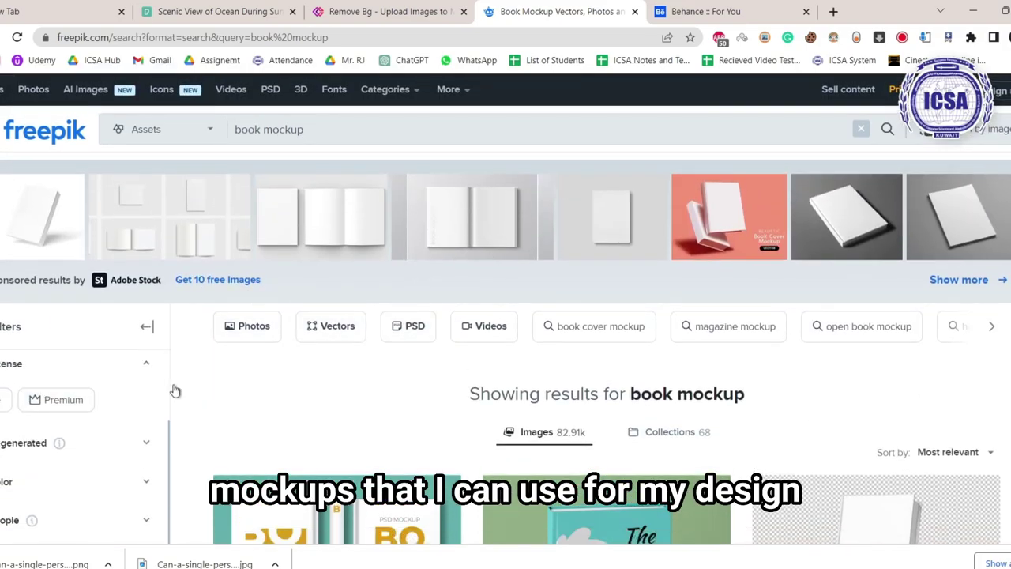
scroll(246, 367, down, 3)
scroll(34, 299, up, 1)
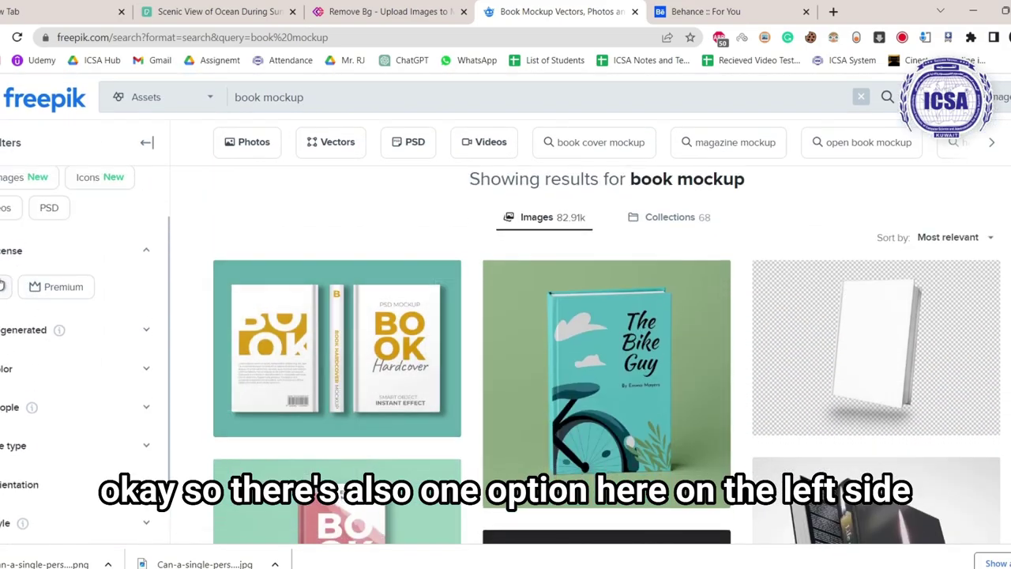
click(6, 286)
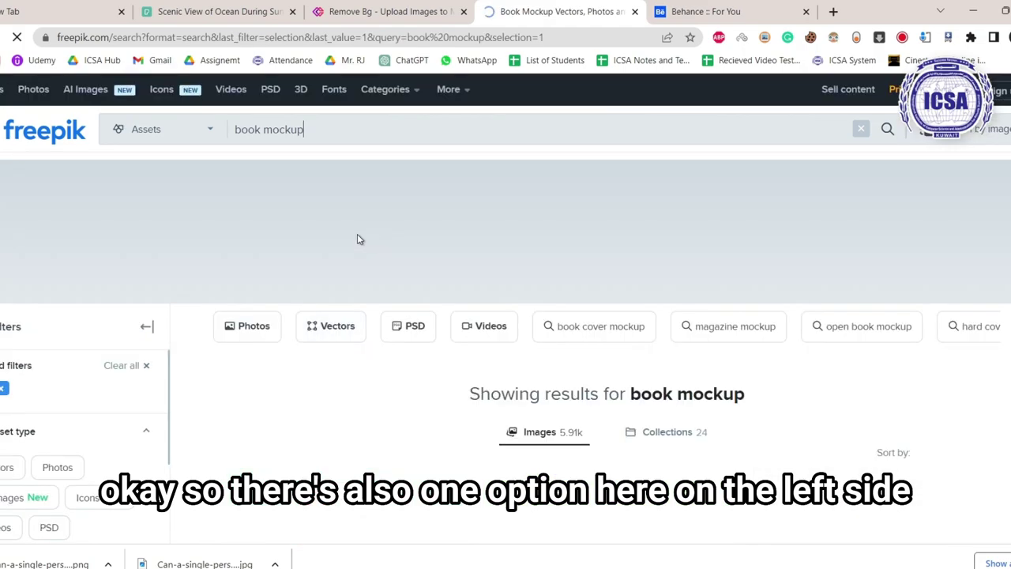
scroll(361, 362, down, 3)
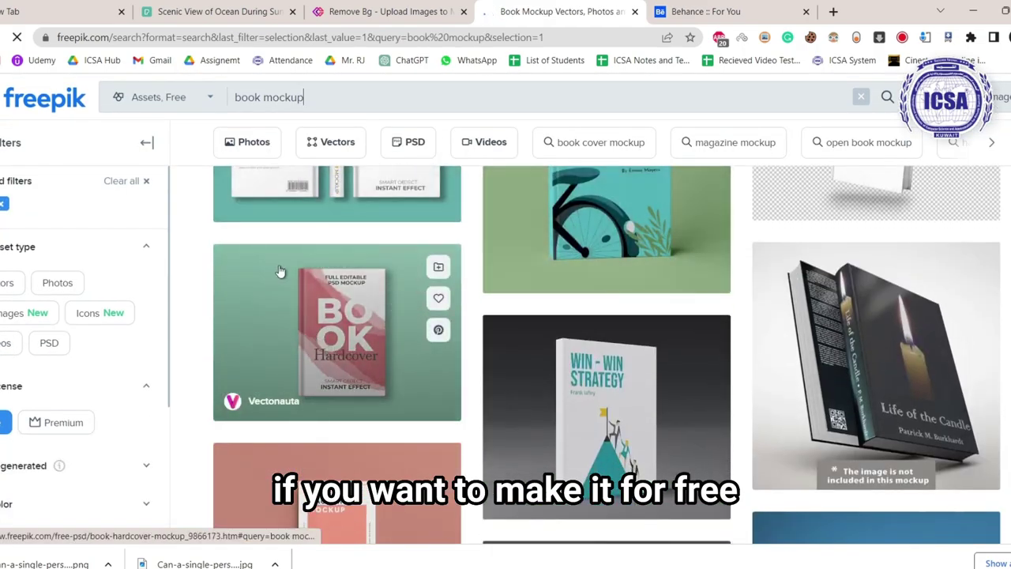
scroll(447, 362, up, 3)
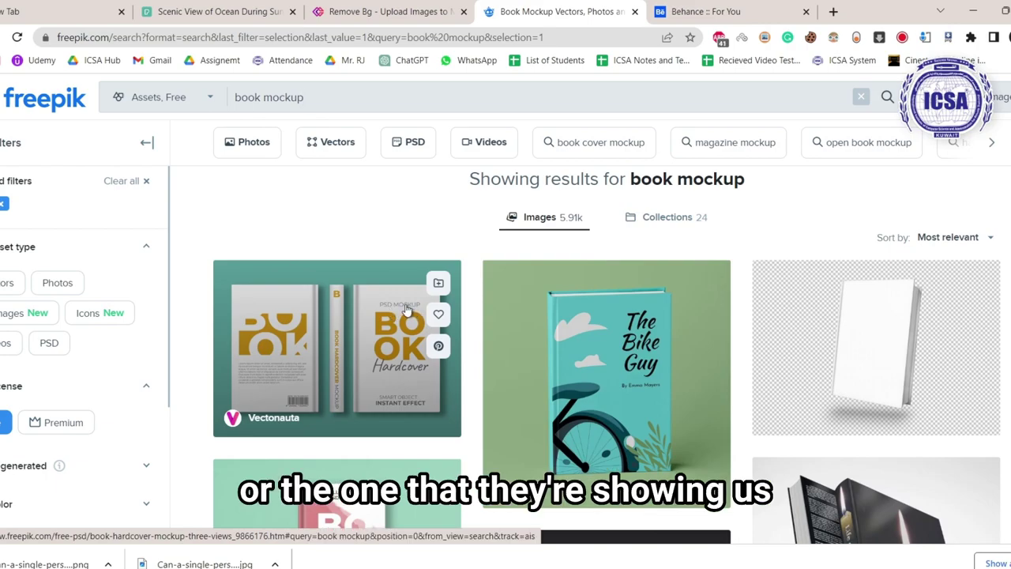
scroll(406, 311, down, 1)
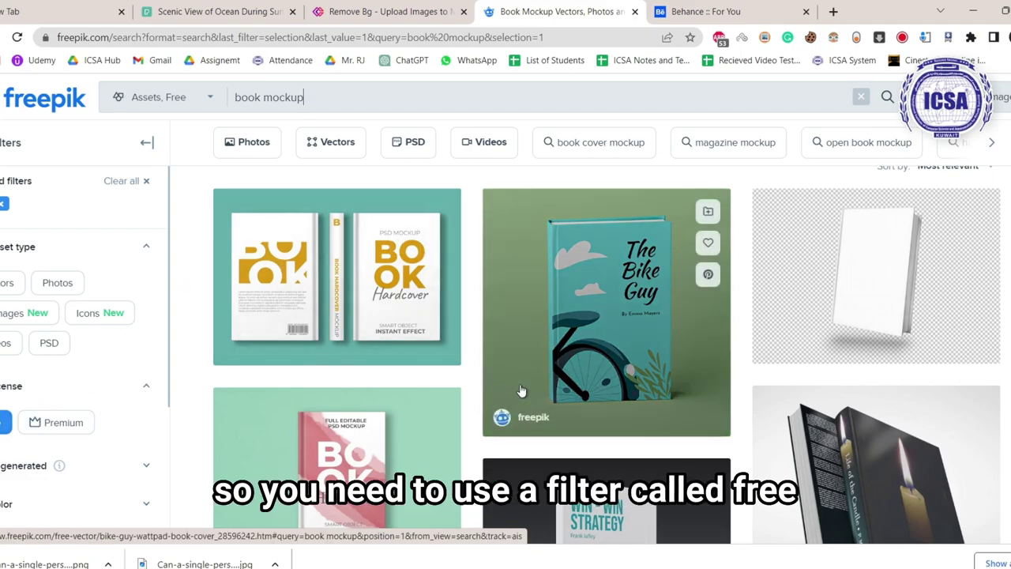
scroll(474, 356, down, 3)
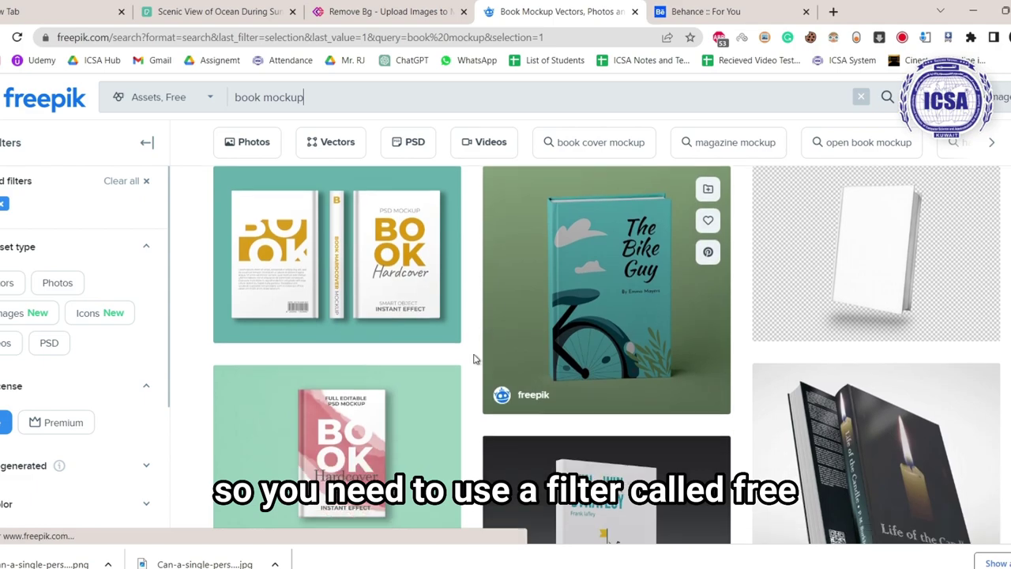
scroll(466, 360, up, 5)
scroll(463, 361, down, 1)
scroll(483, 348, up, 3)
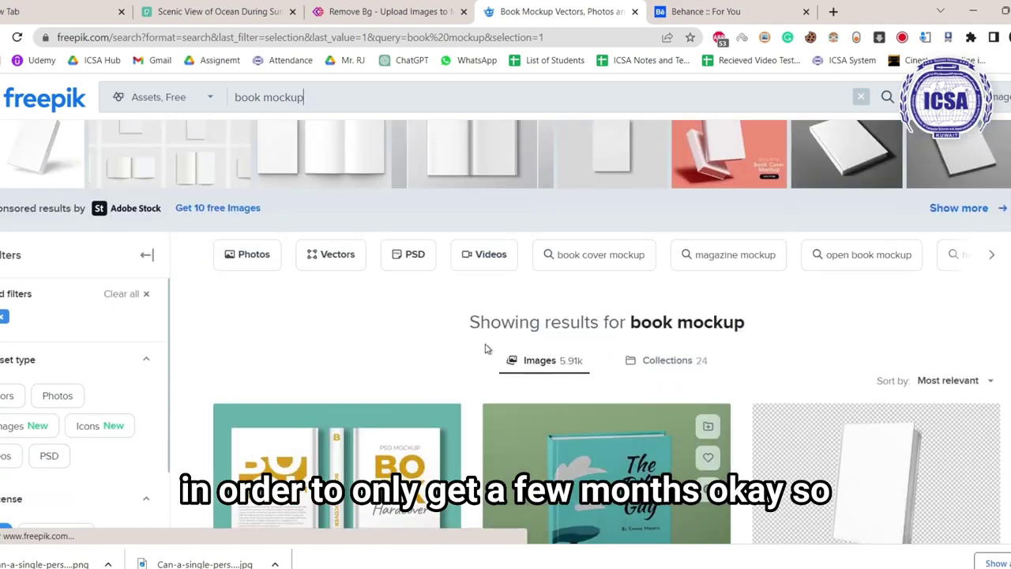
scroll(489, 345, down, 8)
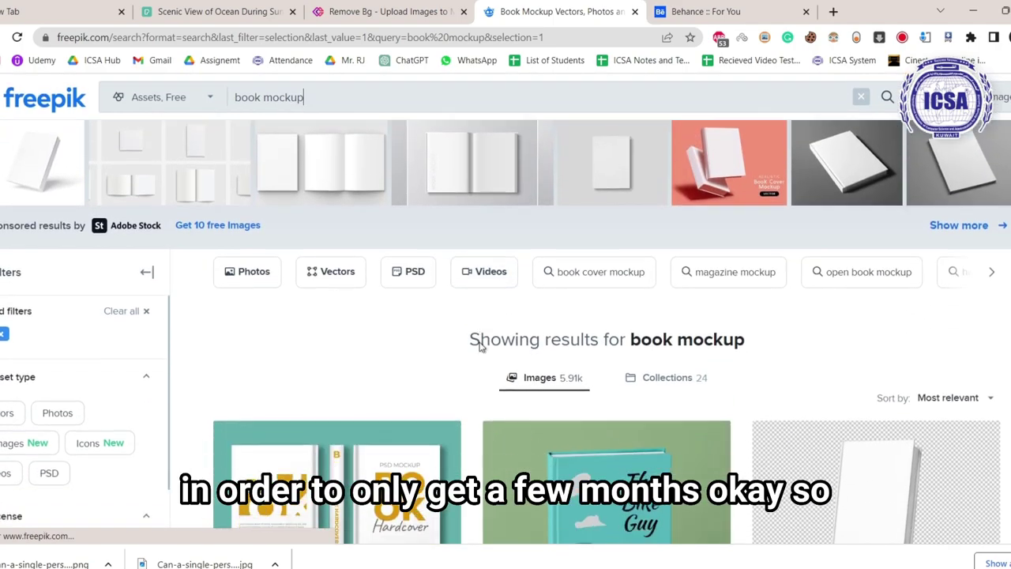
scroll(460, 345, down, 7)
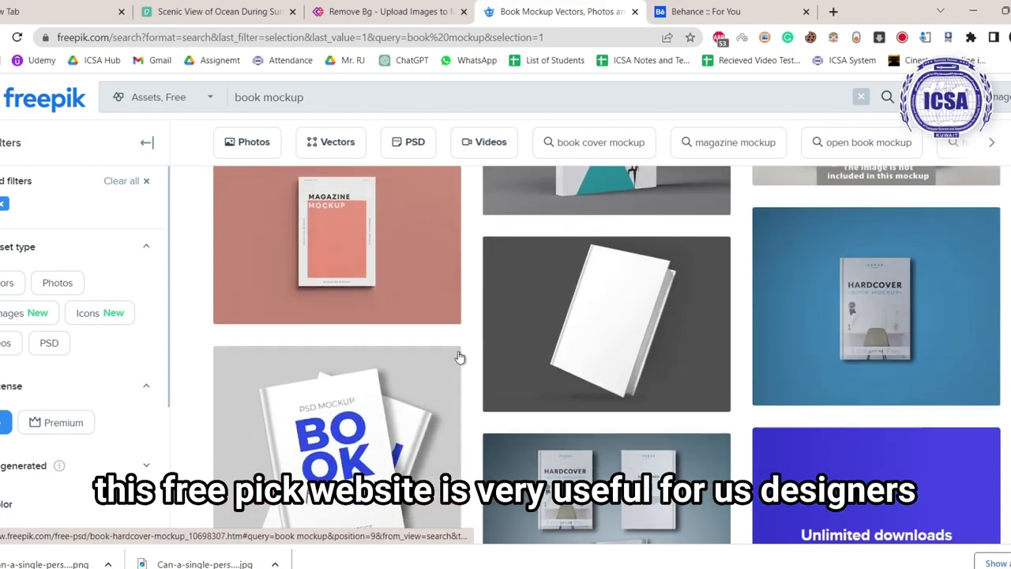
scroll(403, 339, down, 5)
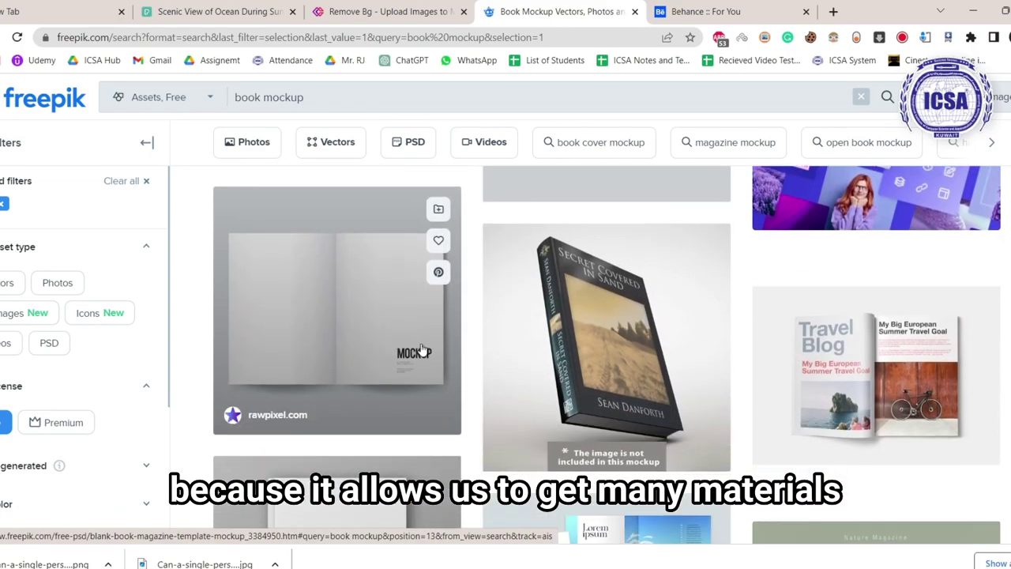
scroll(426, 355, up, 10)
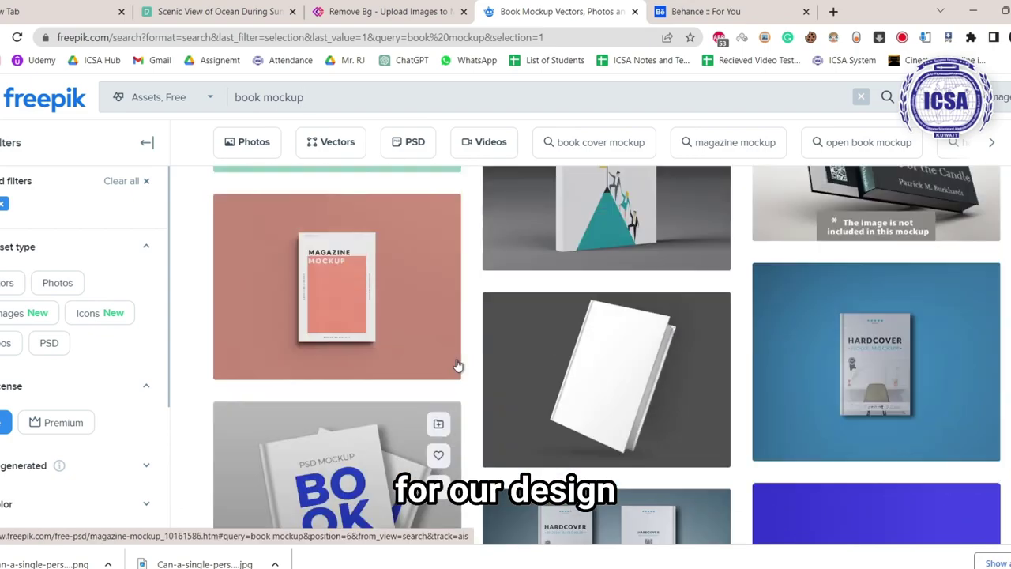
scroll(457, 363, up, 10)
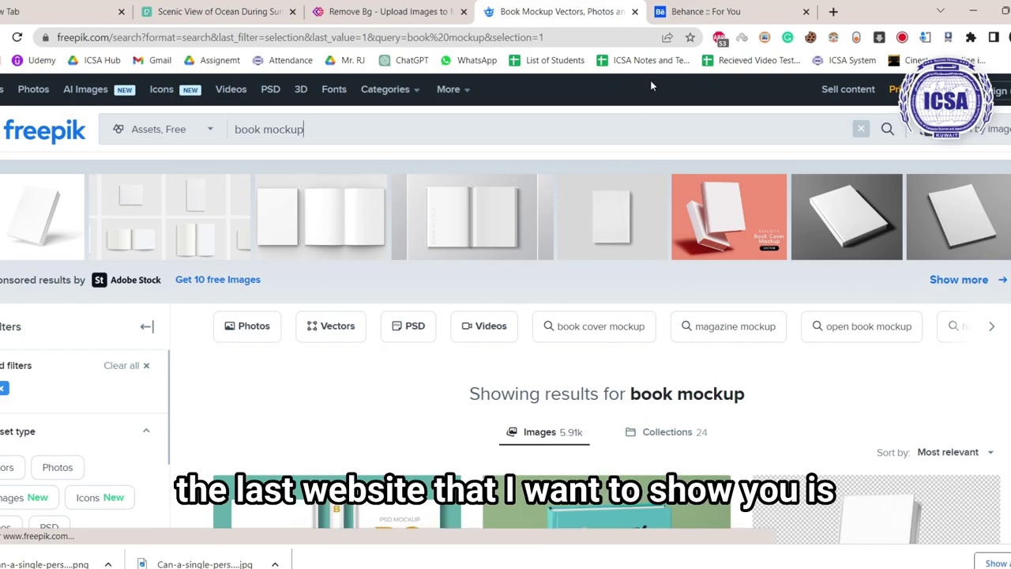
Step: Switch to the Behance tab and scroll through the For You design projects feed
click(689, 11)
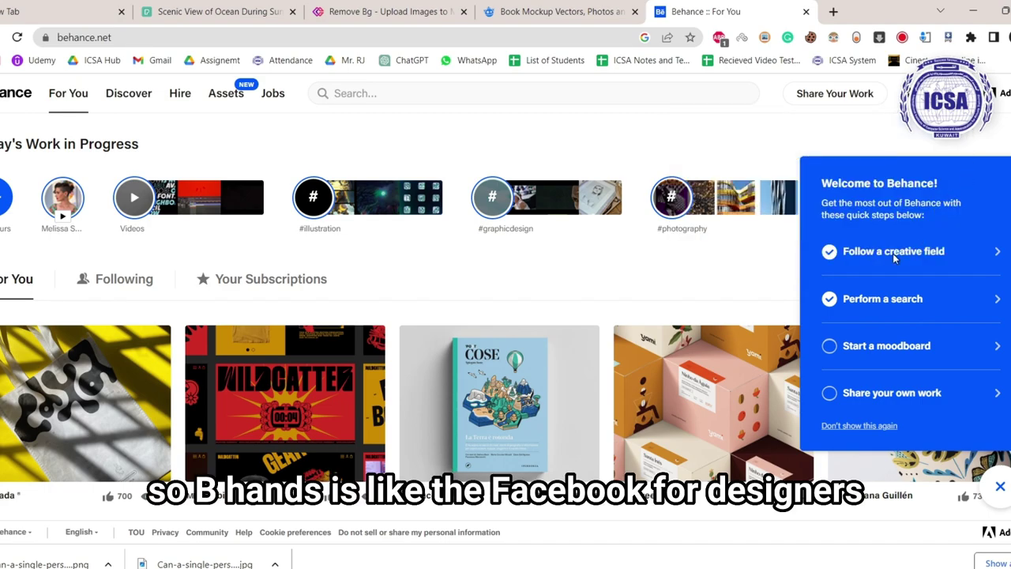
scroll(558, 273, down, 5)
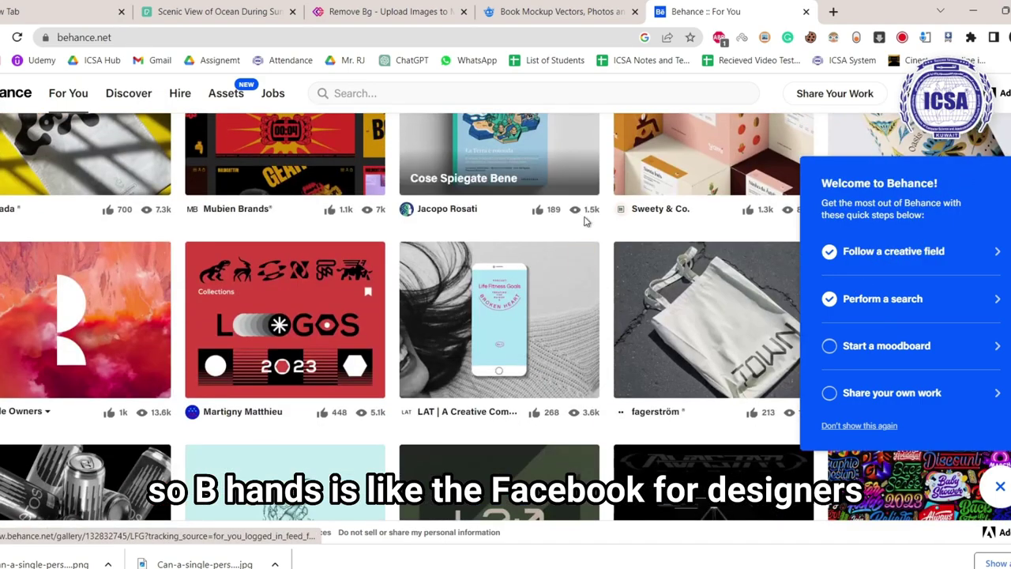
scroll(554, 214, down, 4)
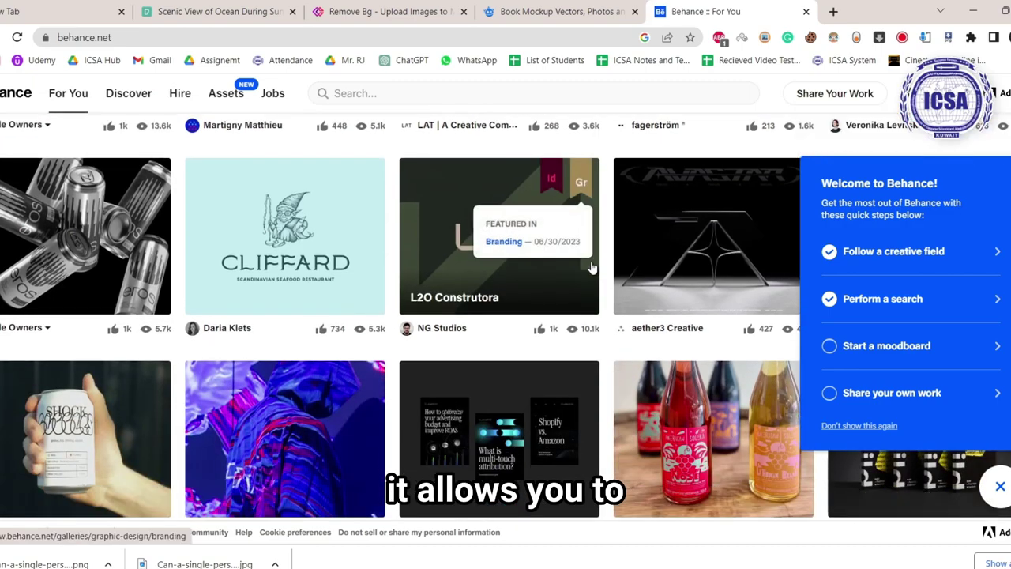
scroll(474, 332, down, 3)
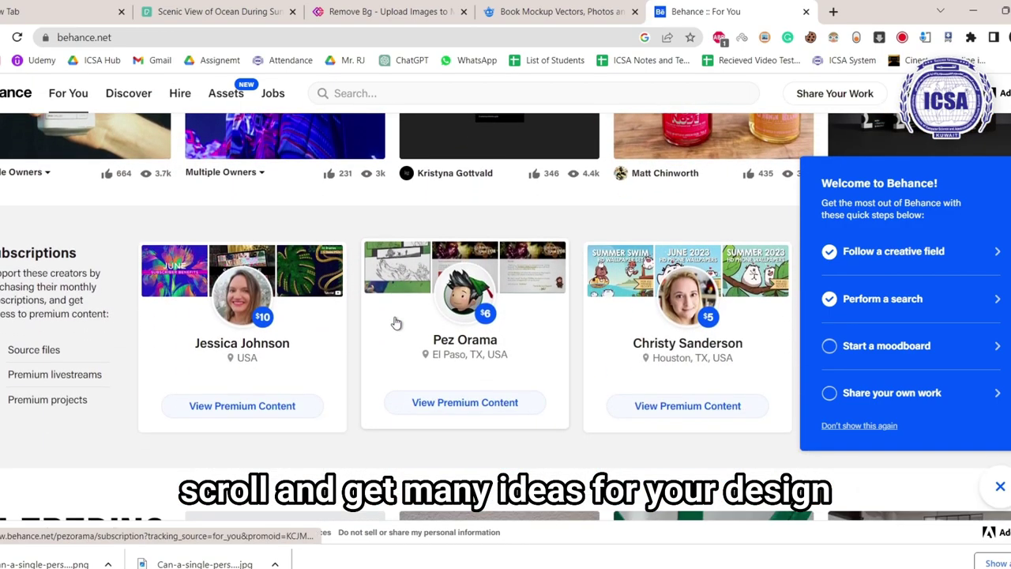
scroll(414, 309, up, 2)
scroll(414, 309, up, 2)
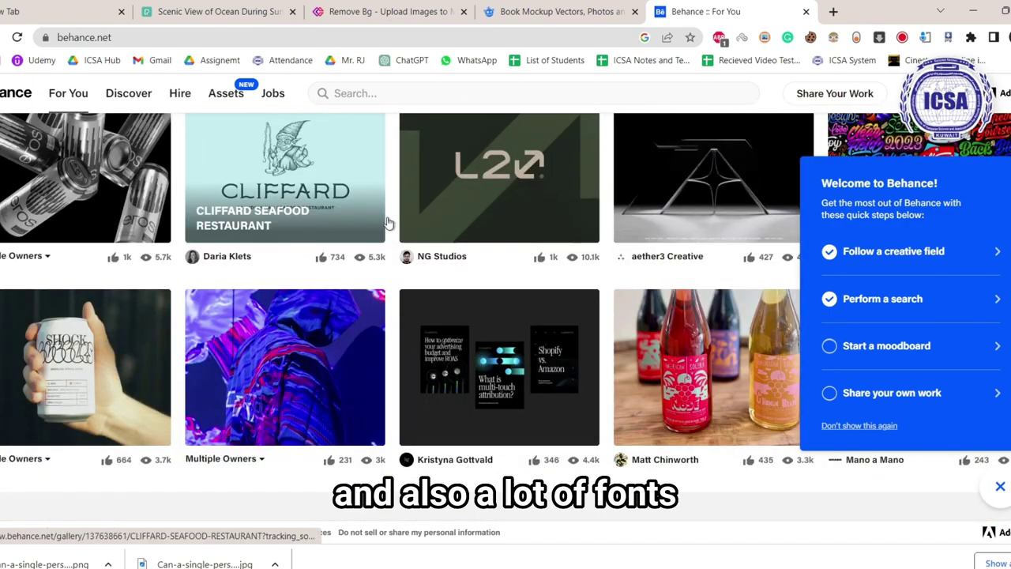
scroll(426, 344, up, 7)
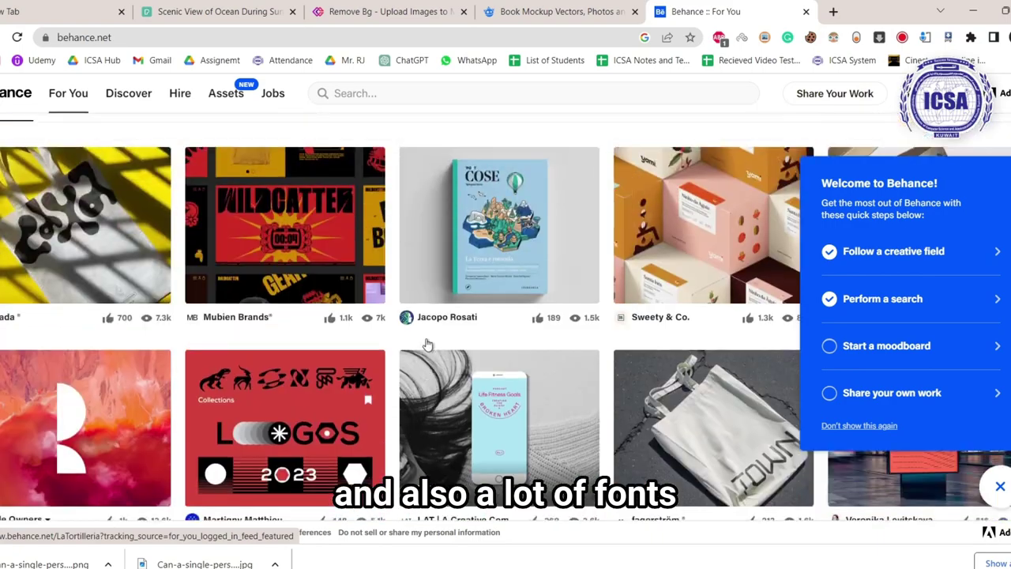
scroll(404, 317, down, 2)
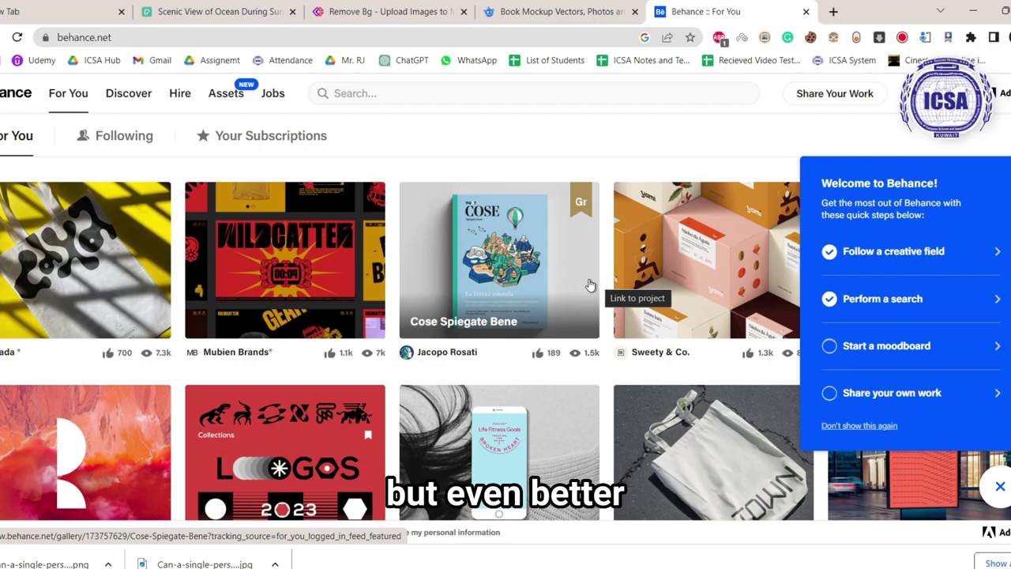
scroll(271, 332, down, 7)
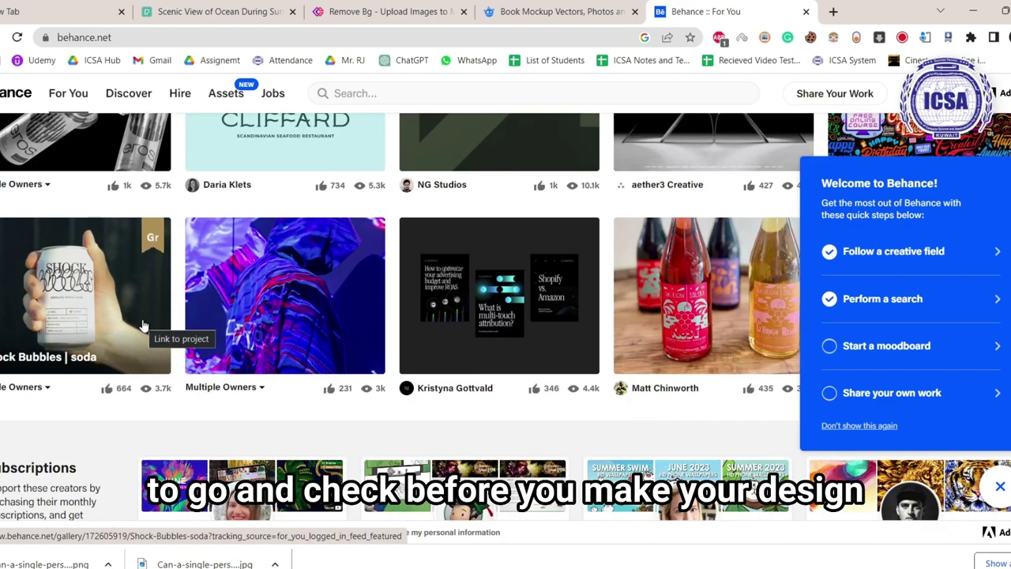
scroll(146, 330, up, 7)
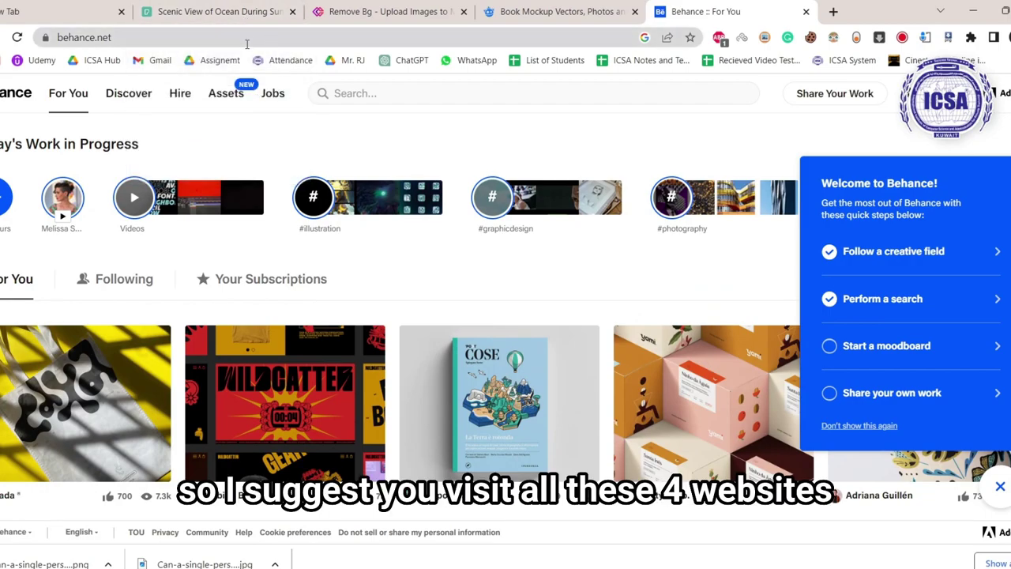
click(253, 13)
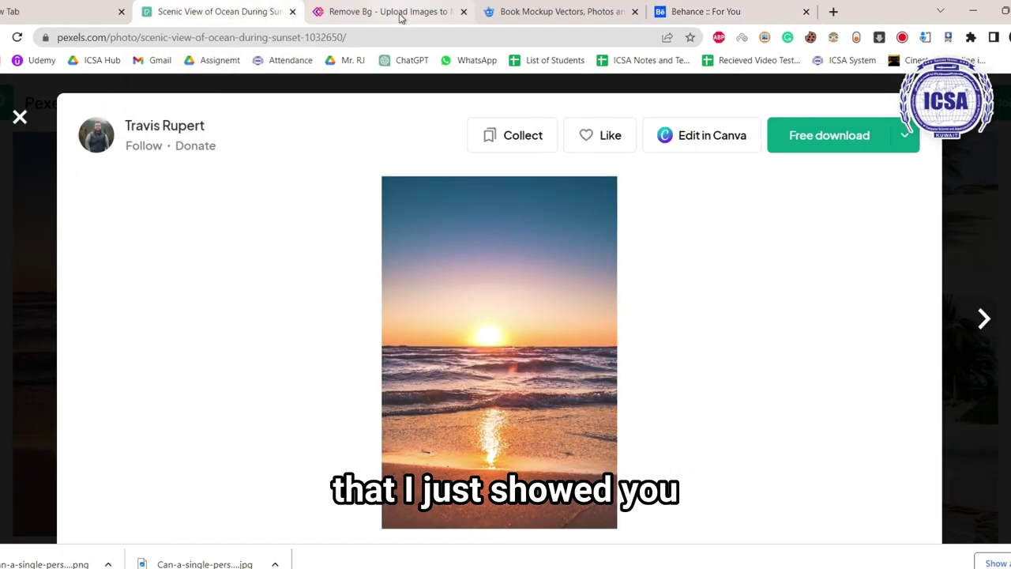
click(404, 13)
click(561, 11)
click(715, 11)
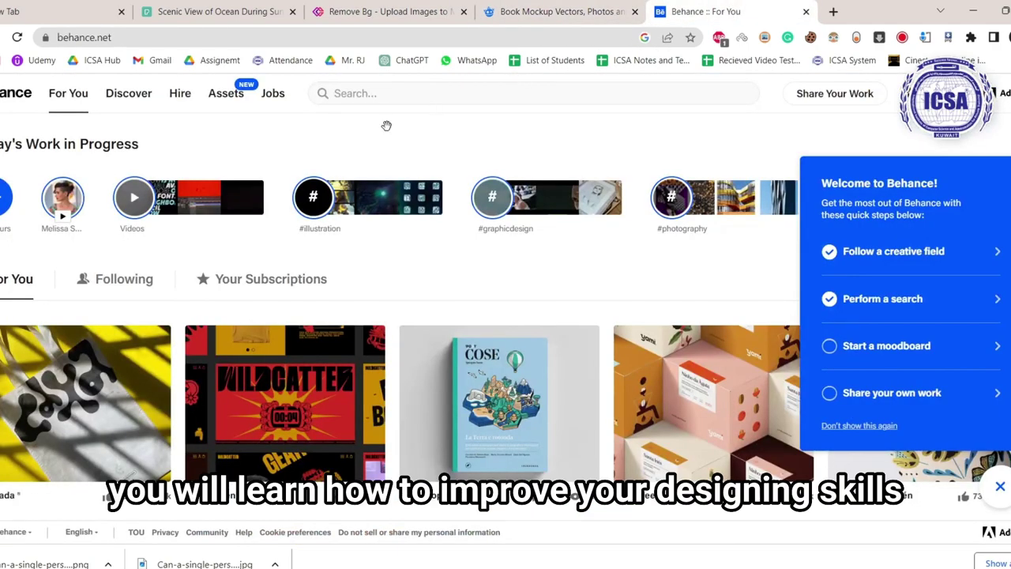